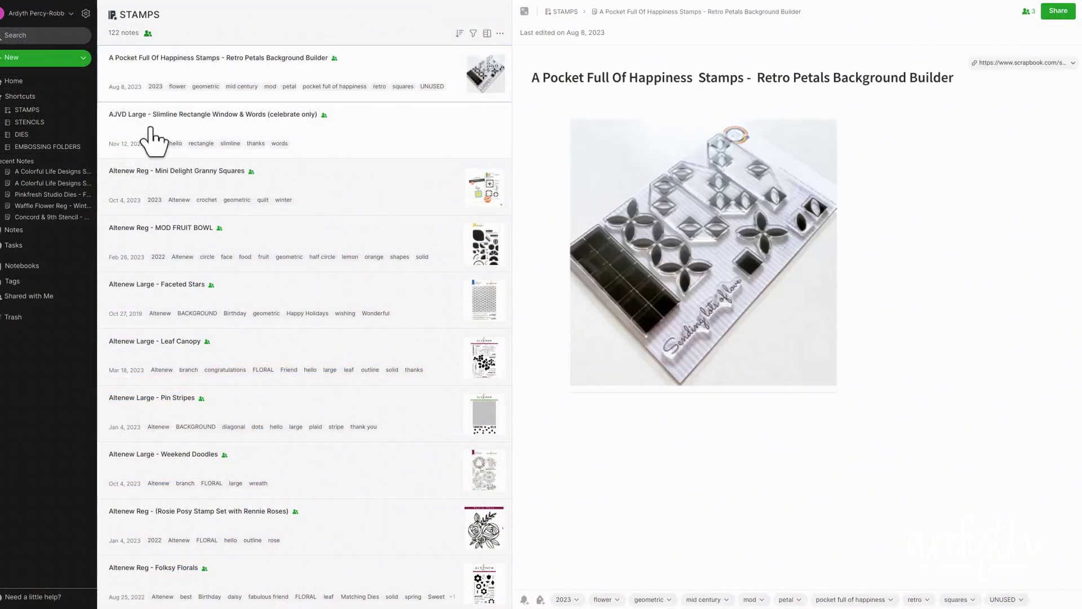
- Browse the Slimline Rectangle Window, Granny Squares, Leaf Canopy, Weekend Doodles and Sympathy Sentiments stamp notes
{"action": "left_click", "coordinate": [151, 135]}
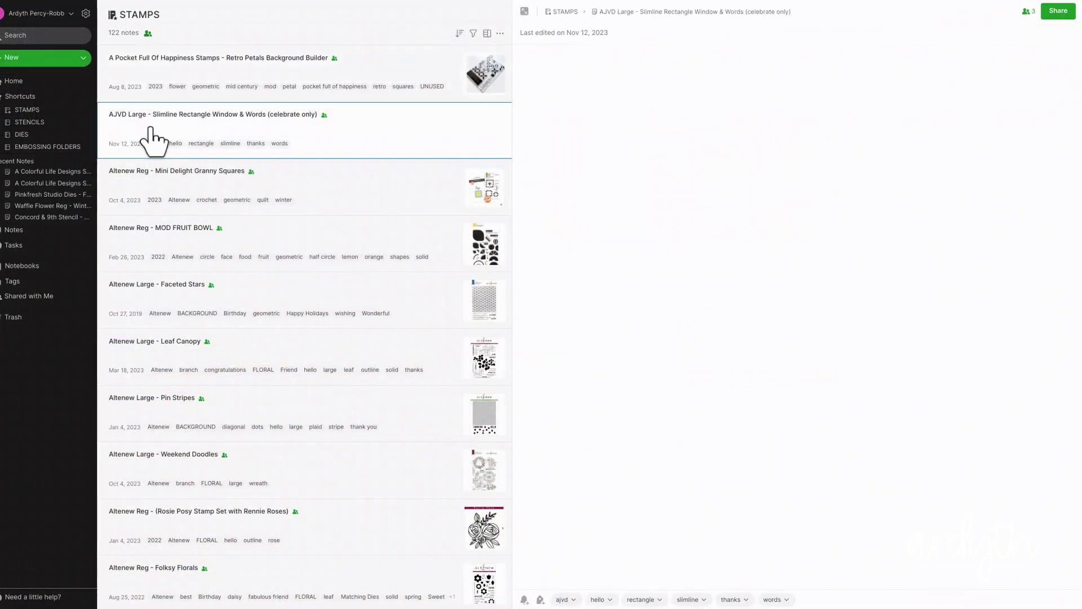
{"action": "left_click", "coordinate": [150, 184]}
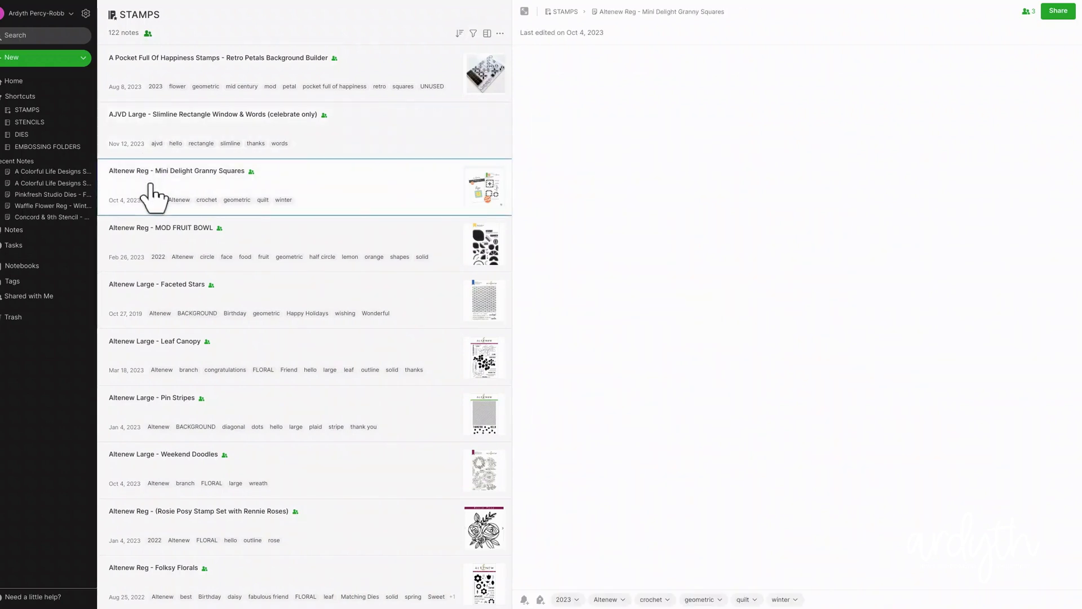
{"action": "left_click", "coordinate": [148, 372]}
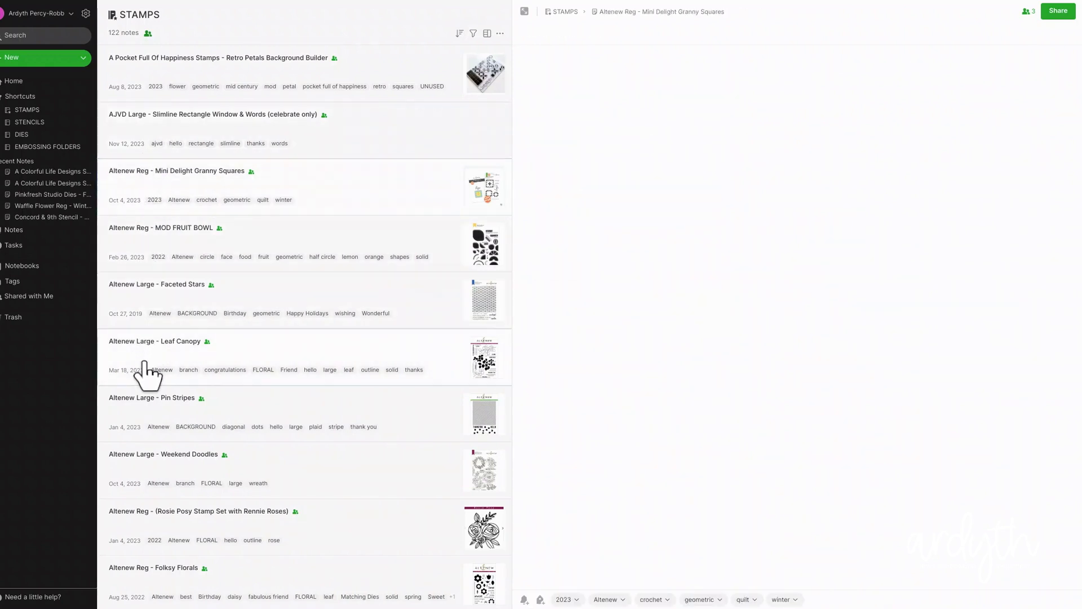
{"action": "left_click", "coordinate": [153, 479]}
{"action": "scroll", "coordinate": [155, 496], "scroll_direction": "down", "scroll_amount": 2}
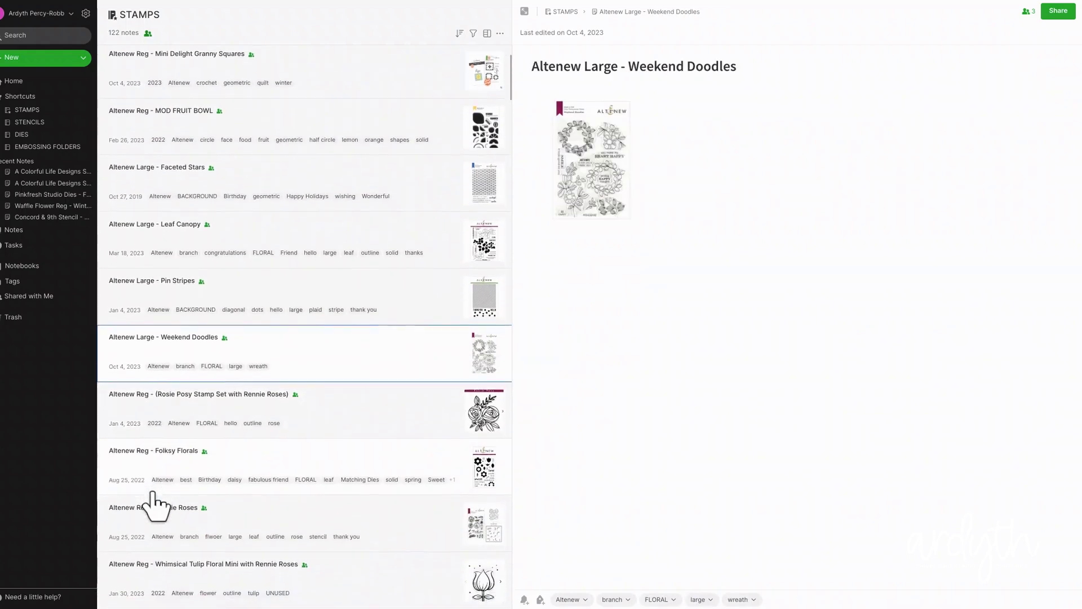
{"action": "scroll", "coordinate": [155, 504], "scroll_direction": "down", "scroll_amount": 5}
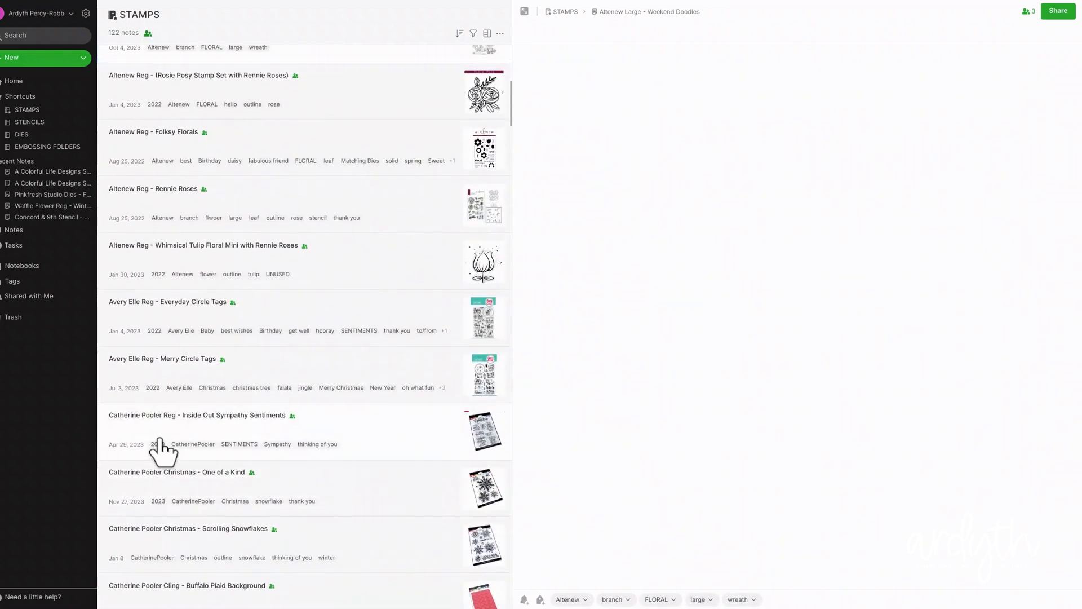
{"action": "left_click", "coordinate": [159, 448]}
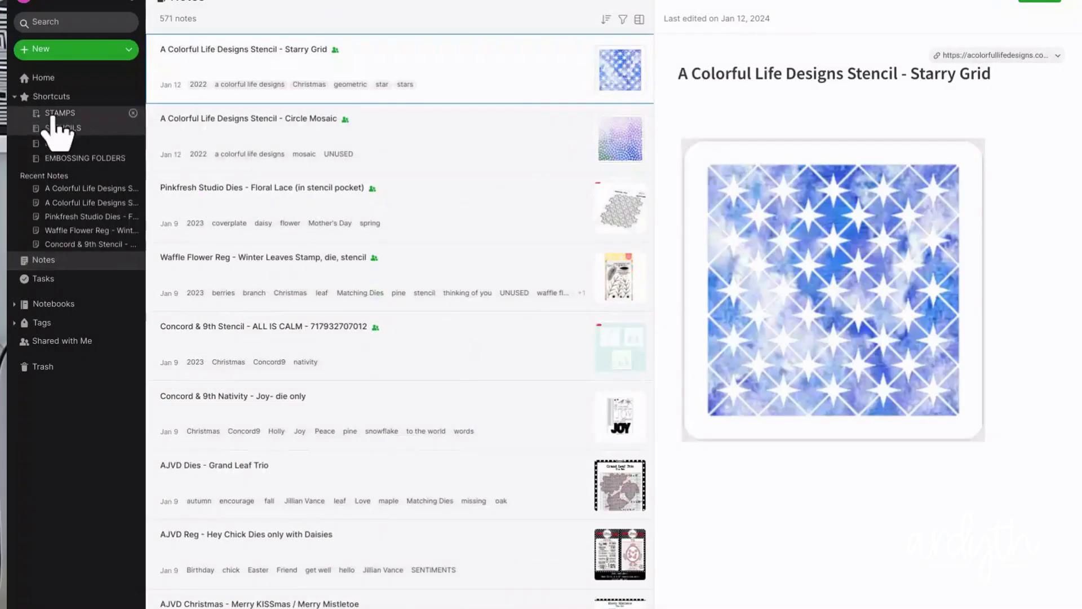
- Search all notes for 'happy birthday'
{"action": "left_click", "coordinate": [53, 20]}
{"action": "type", "text": "ha"}
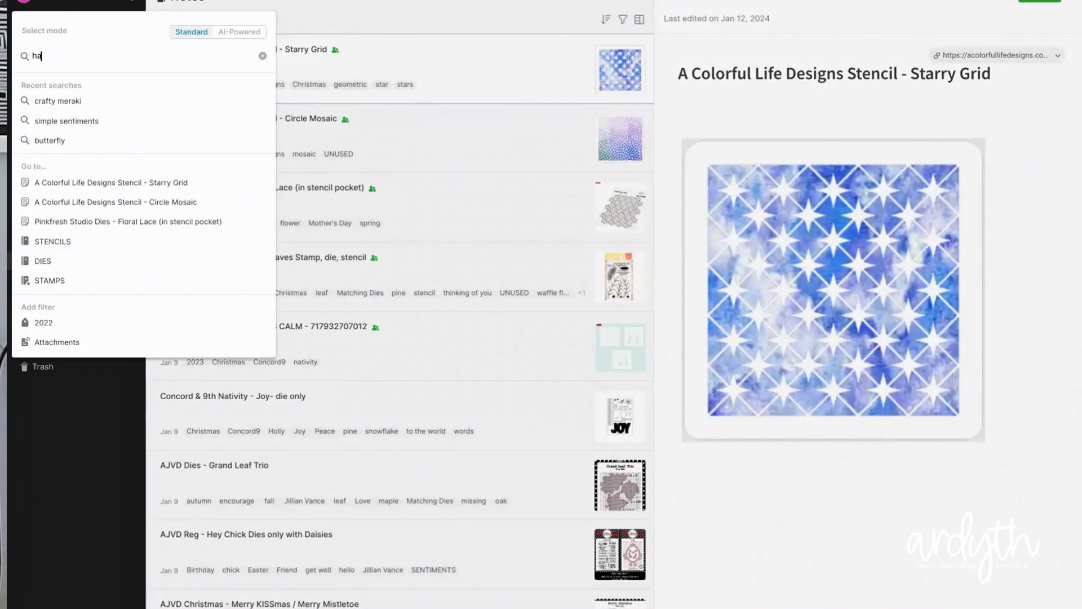
{"action": "type", "text": "ppy birthday"}
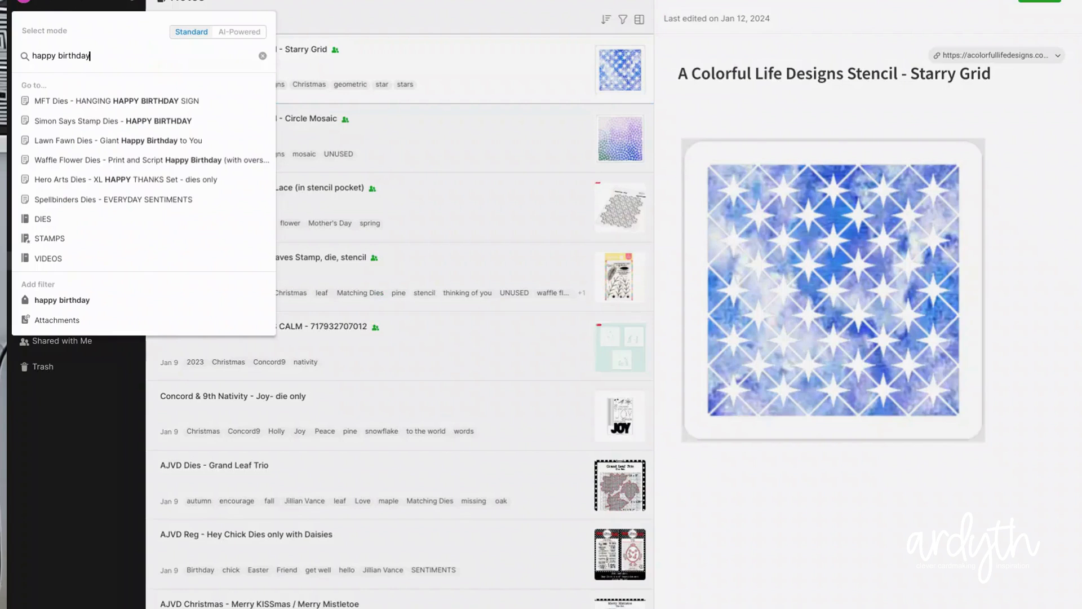
{"action": "key", "text": "Return"}
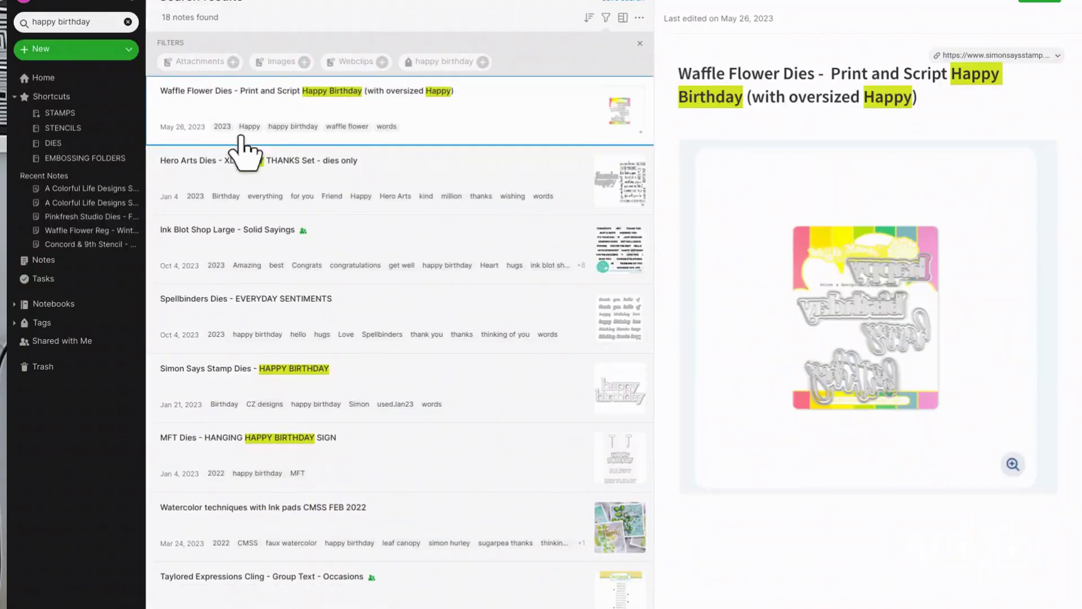
- Review the results from HAPPY THANKS to the Simon Says Stamp HAPPY BIRTHDAY dies note
{"action": "left_click", "coordinate": [242, 204]}
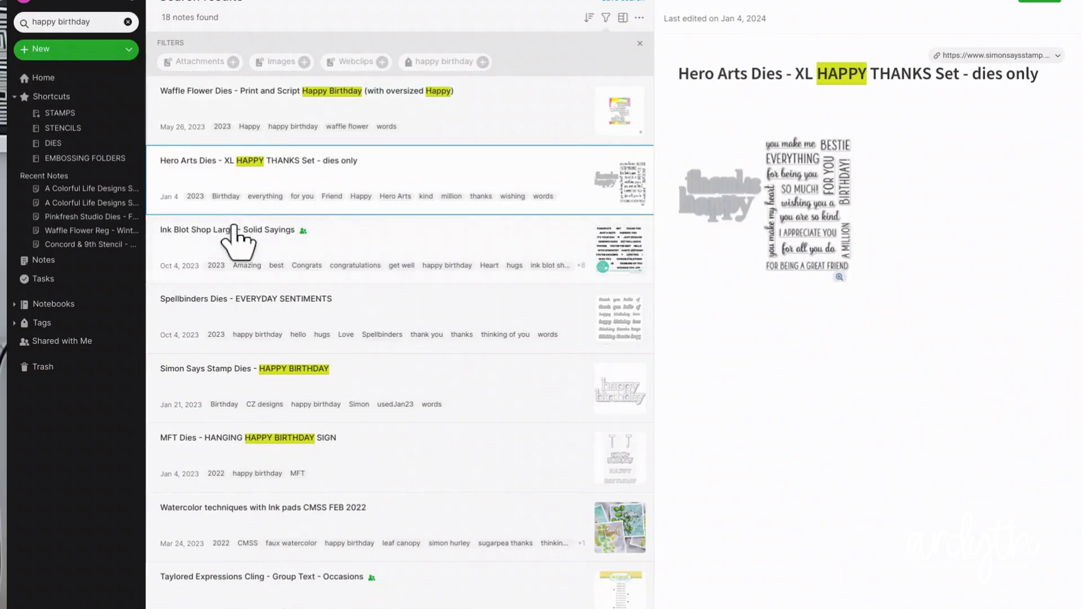
{"action": "left_click", "coordinate": [238, 246]}
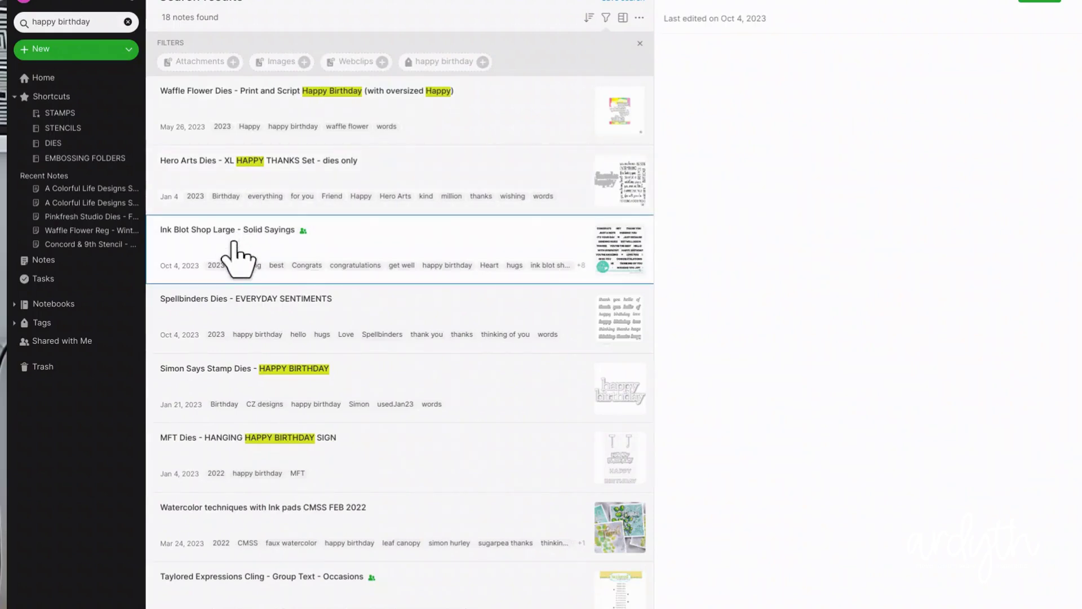
{"action": "left_click", "coordinate": [231, 298]}
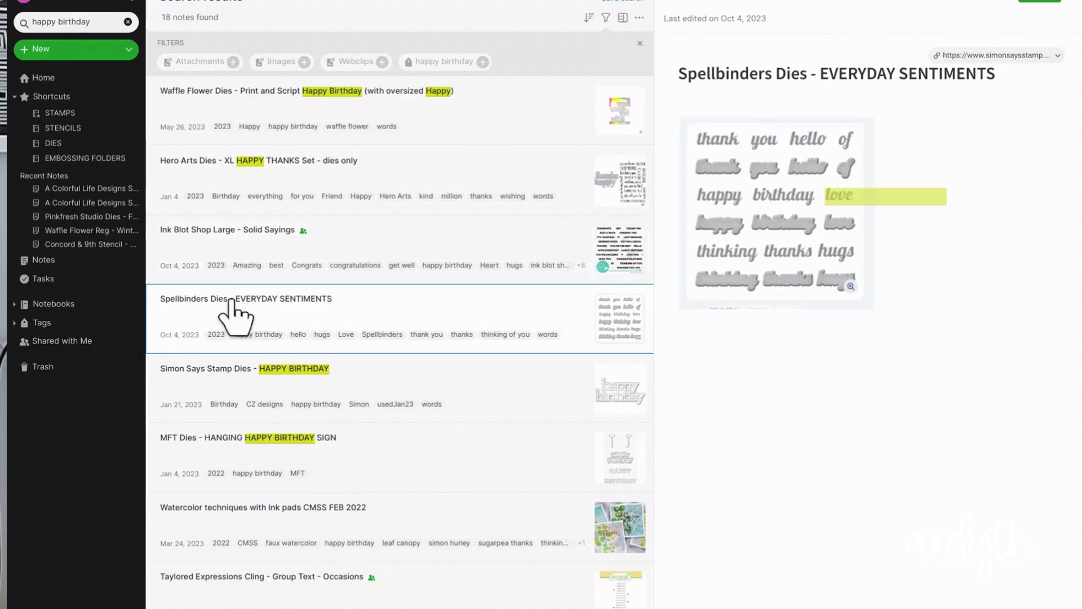
{"action": "left_click", "coordinate": [233, 390]}
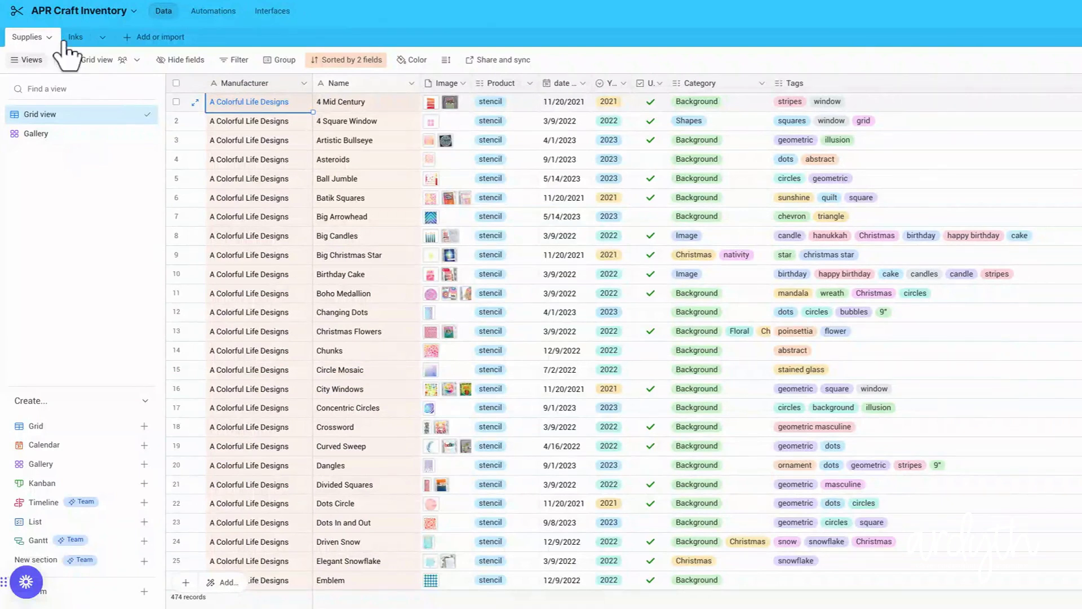
{"action": "left_click", "coordinate": [255, 83]}
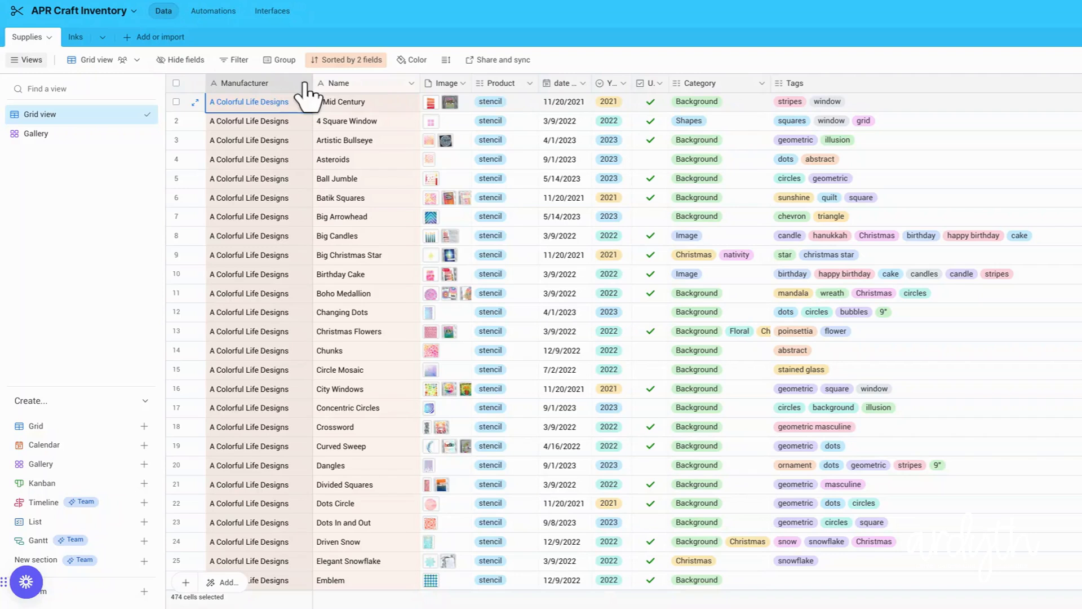
{"action": "left_click", "coordinate": [304, 84]}
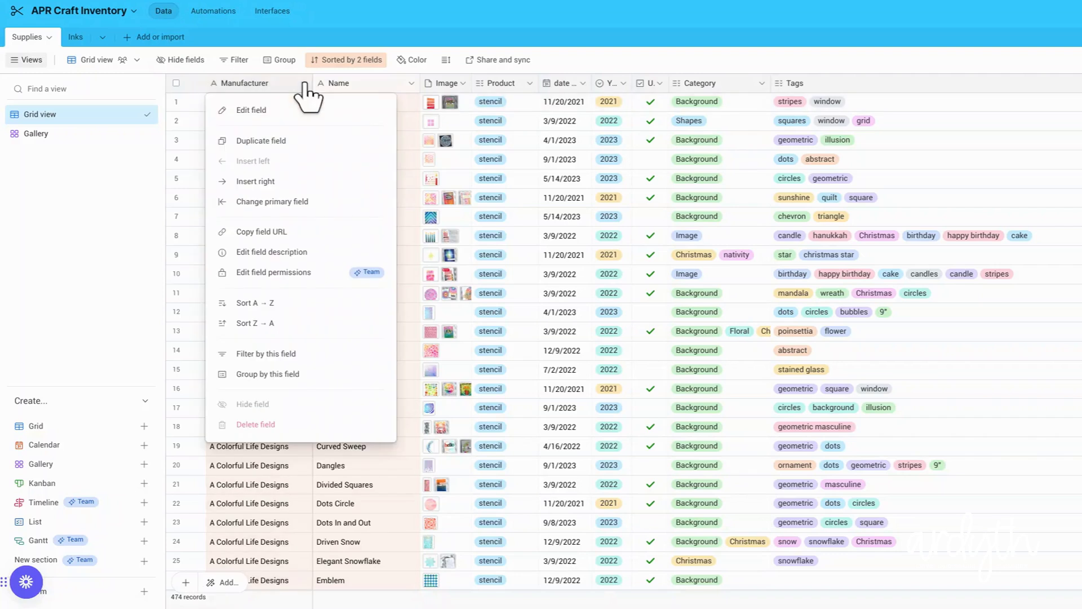
{"action": "left_click", "coordinate": [260, 113]}
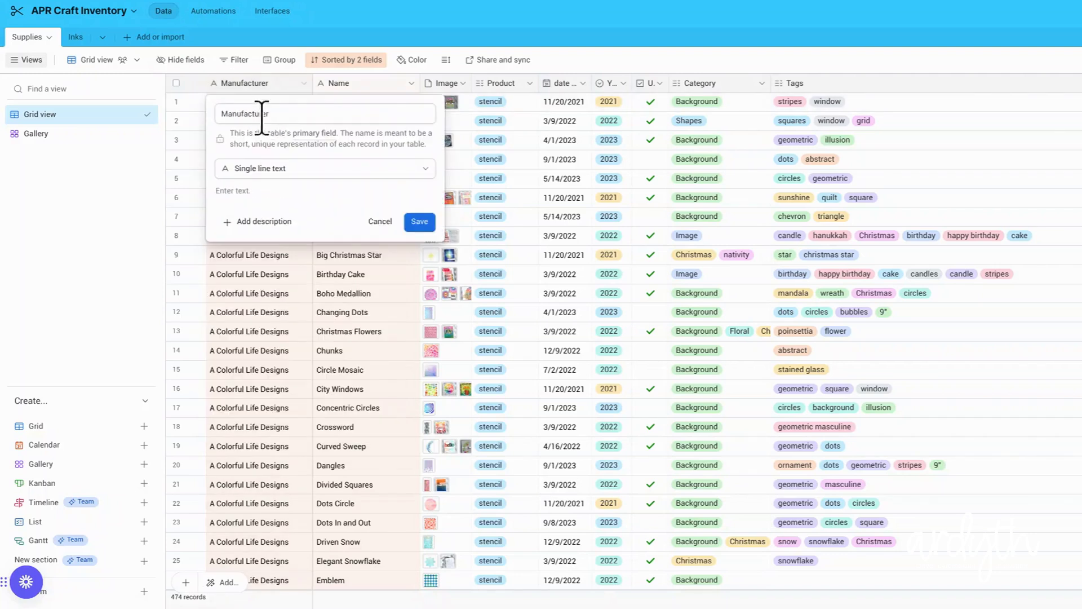
{"action": "left_click", "coordinate": [297, 168]}
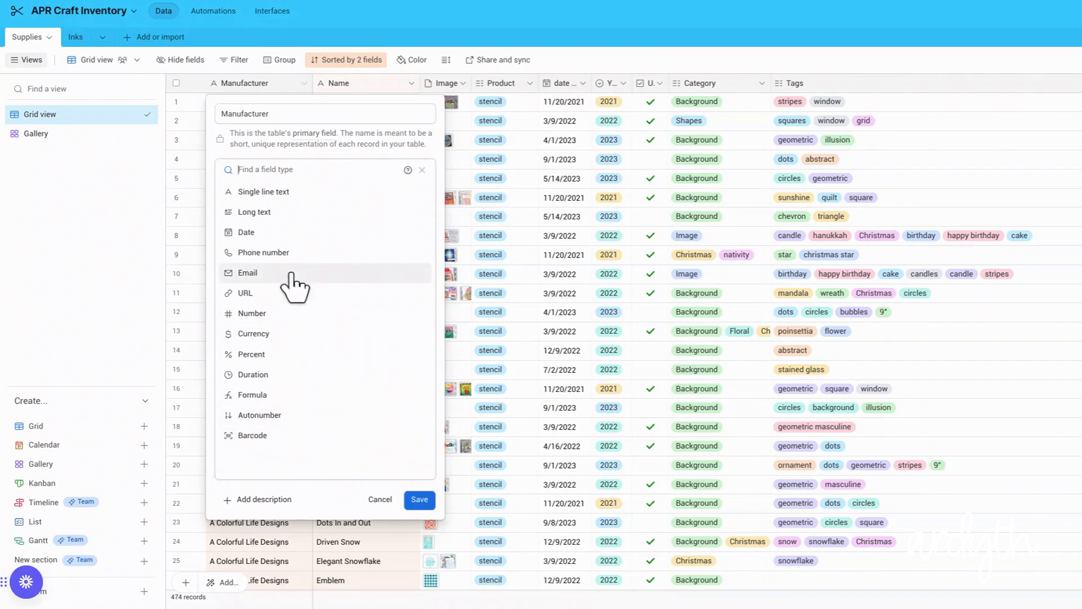
{"action": "left_click", "coordinate": [263, 192]}
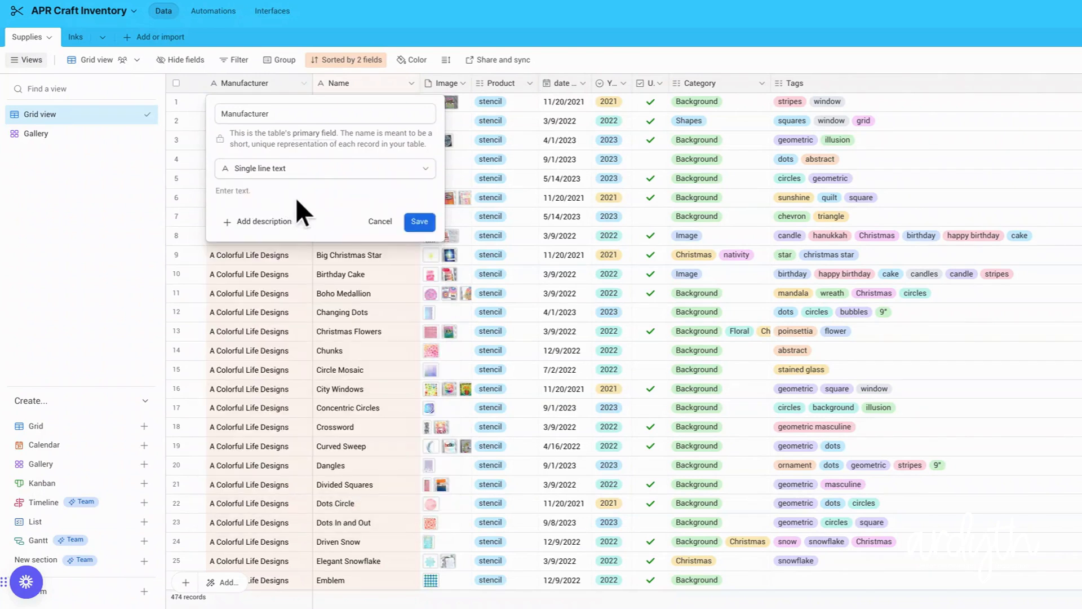
{"action": "left_click", "coordinate": [420, 222]}
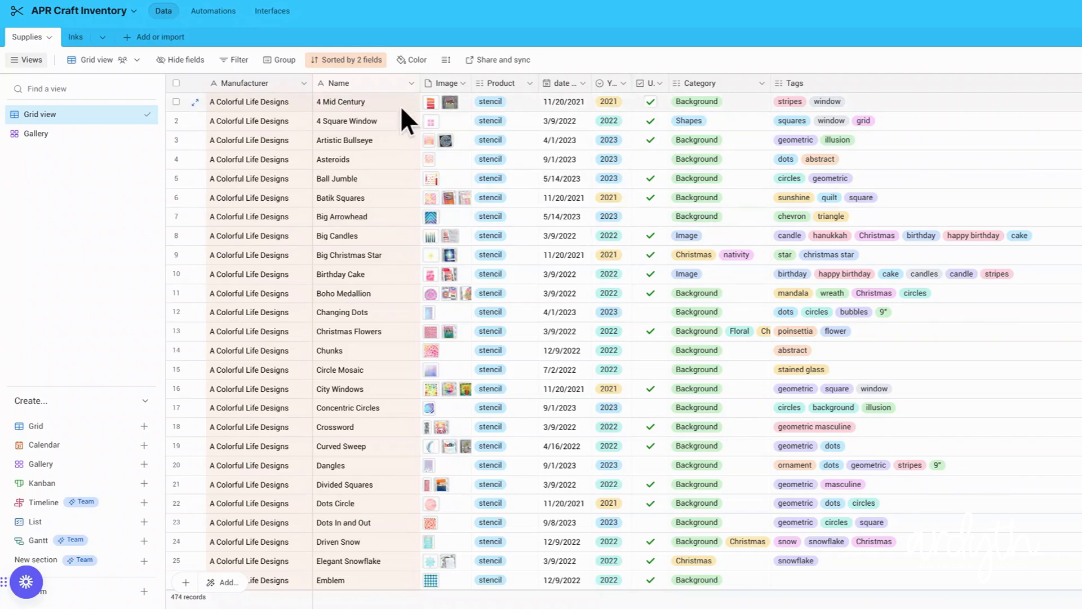
{"action": "left_click", "coordinate": [411, 83]}
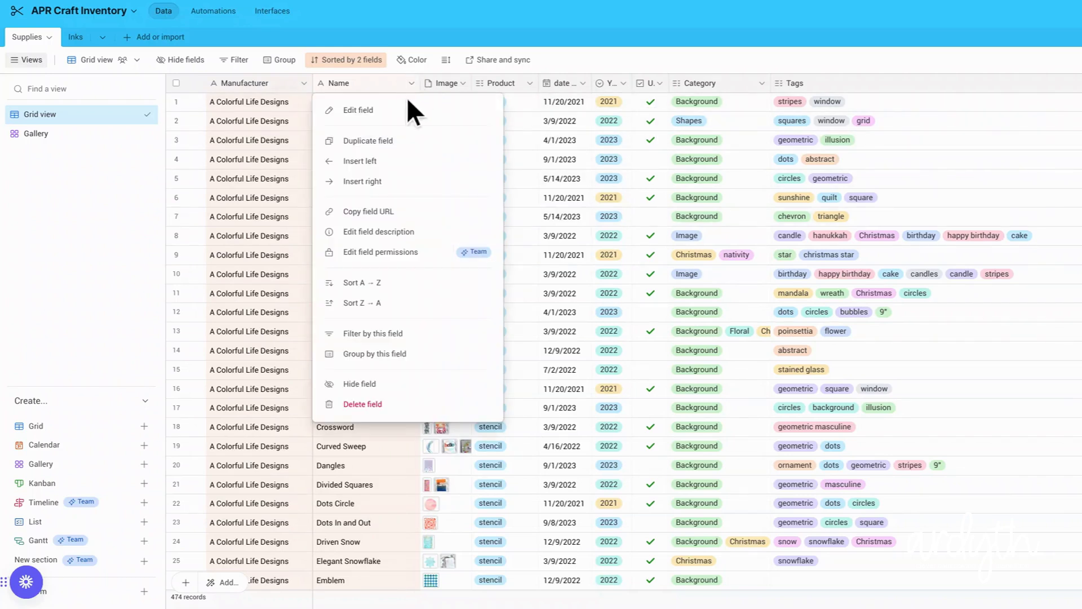
{"action": "left_click", "coordinate": [408, 85]}
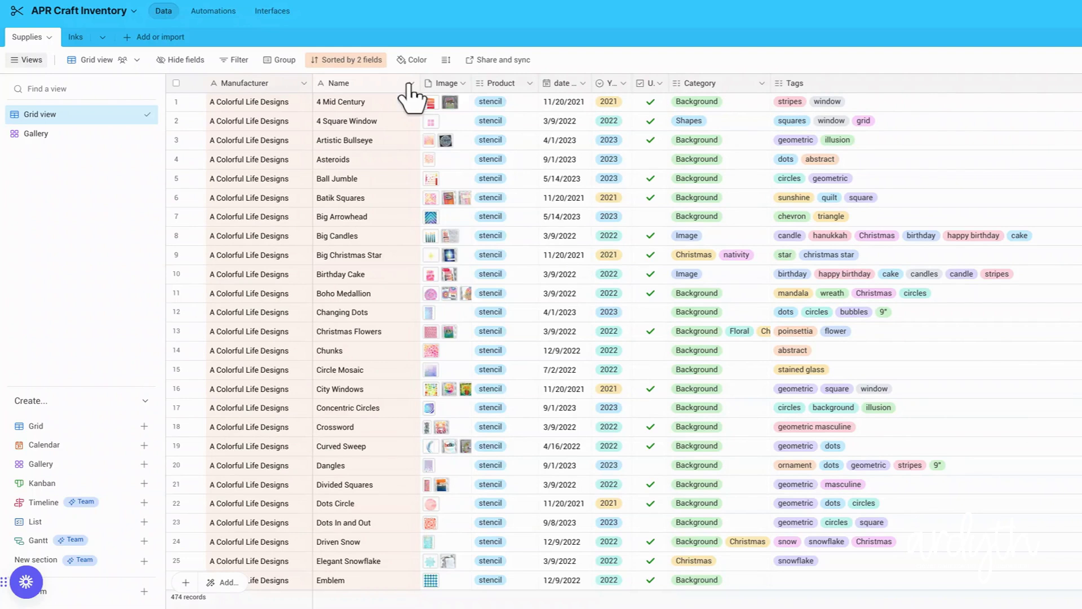
{"action": "left_click", "coordinate": [444, 82]}
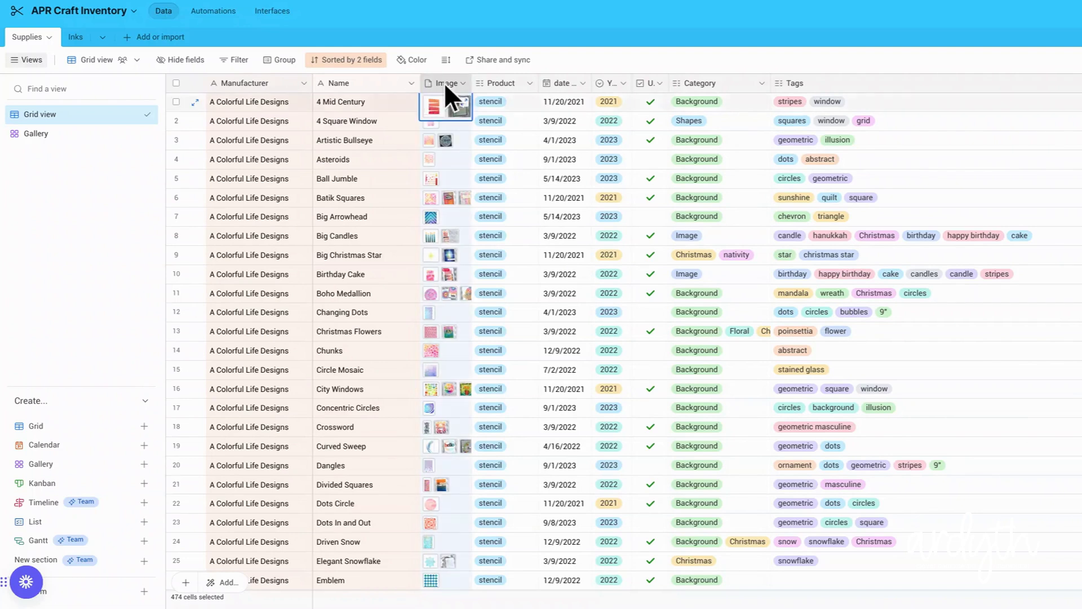
{"action": "left_click", "coordinate": [465, 107]}
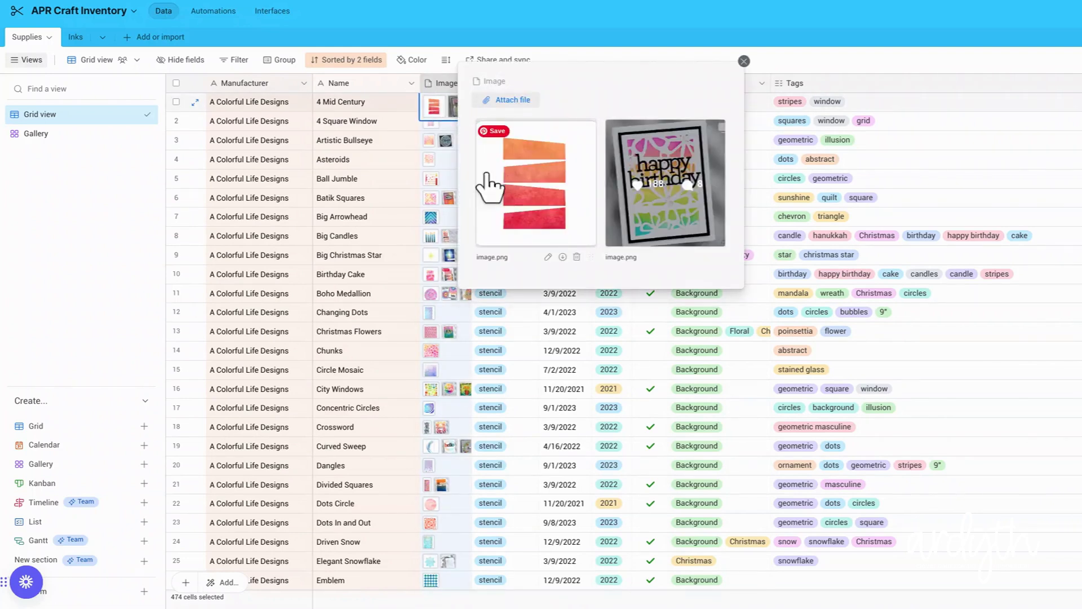
{"action": "left_click", "coordinate": [744, 61]}
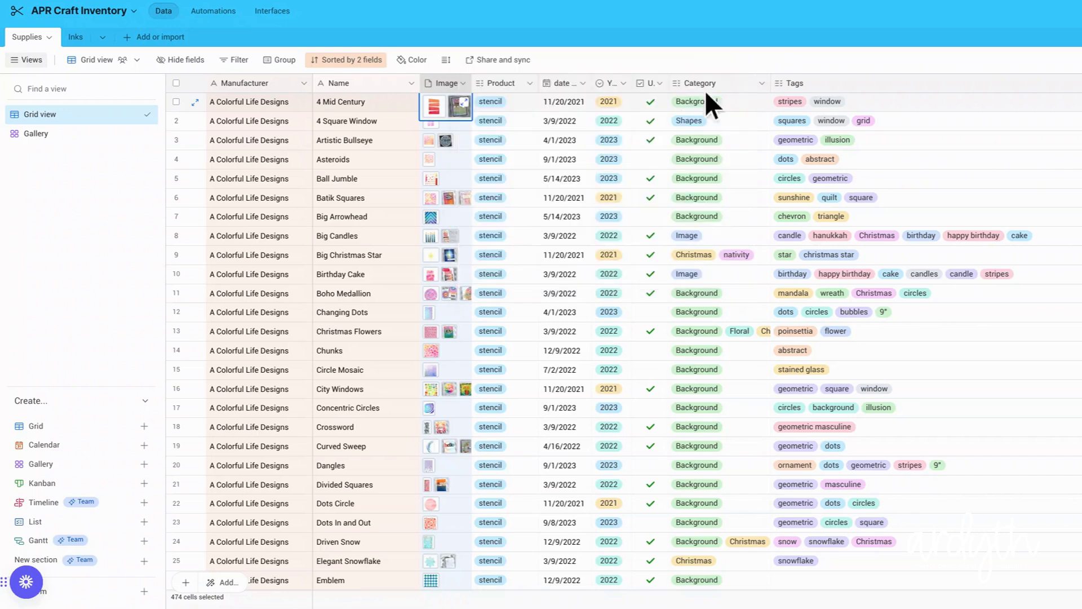
{"action": "left_click", "coordinate": [449, 295]}
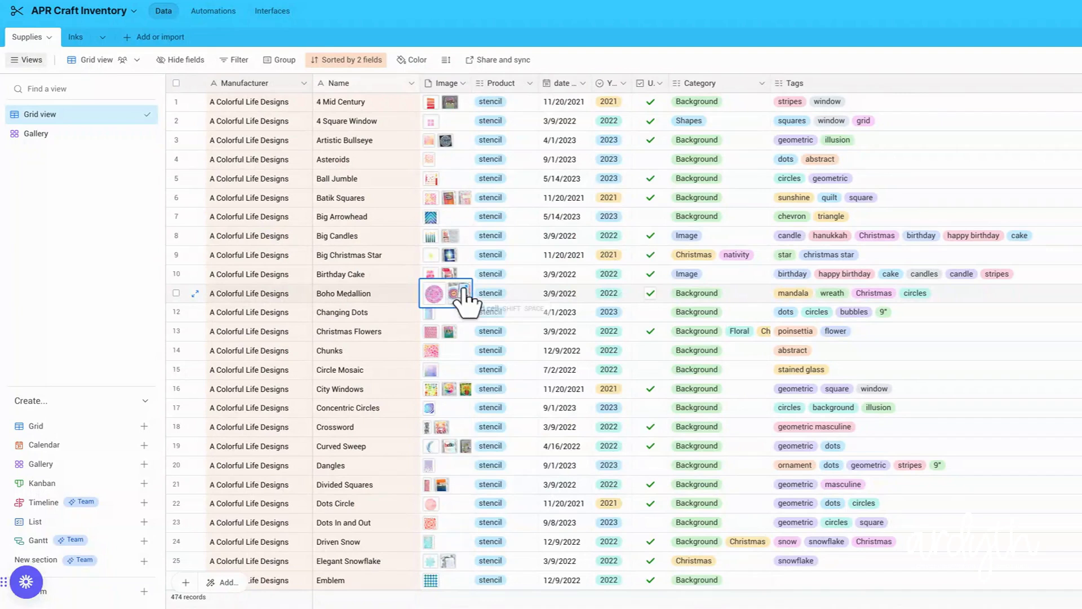
{"action": "left_click", "coordinate": [463, 291]}
{"action": "scroll", "coordinate": [589, 255], "scroll_direction": "down", "scroll_amount": 1}
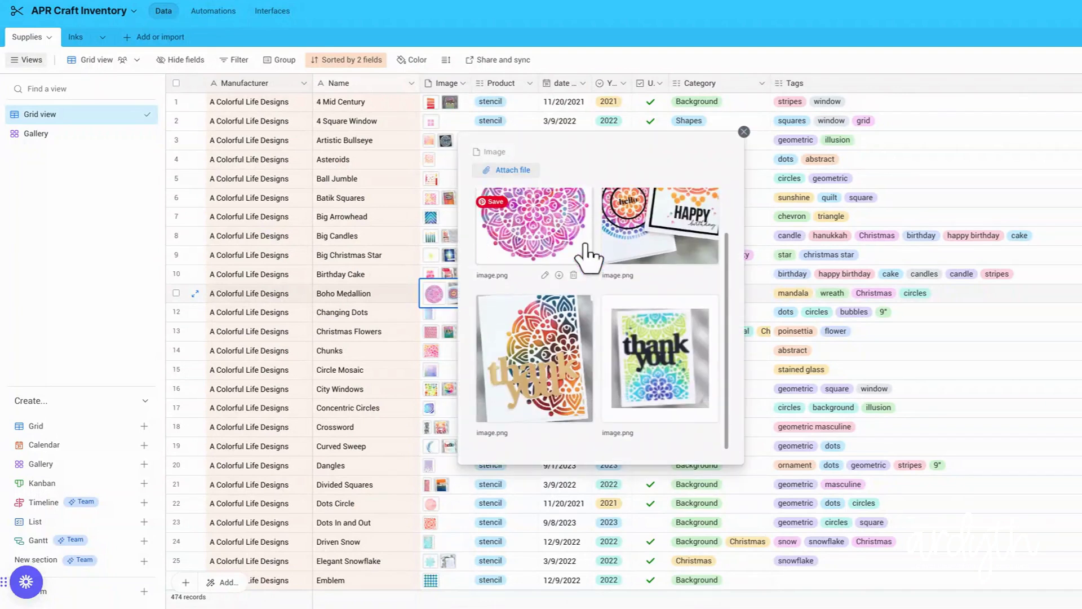
{"action": "scroll", "coordinate": [589, 255], "scroll_direction": "up", "scroll_amount": 1}
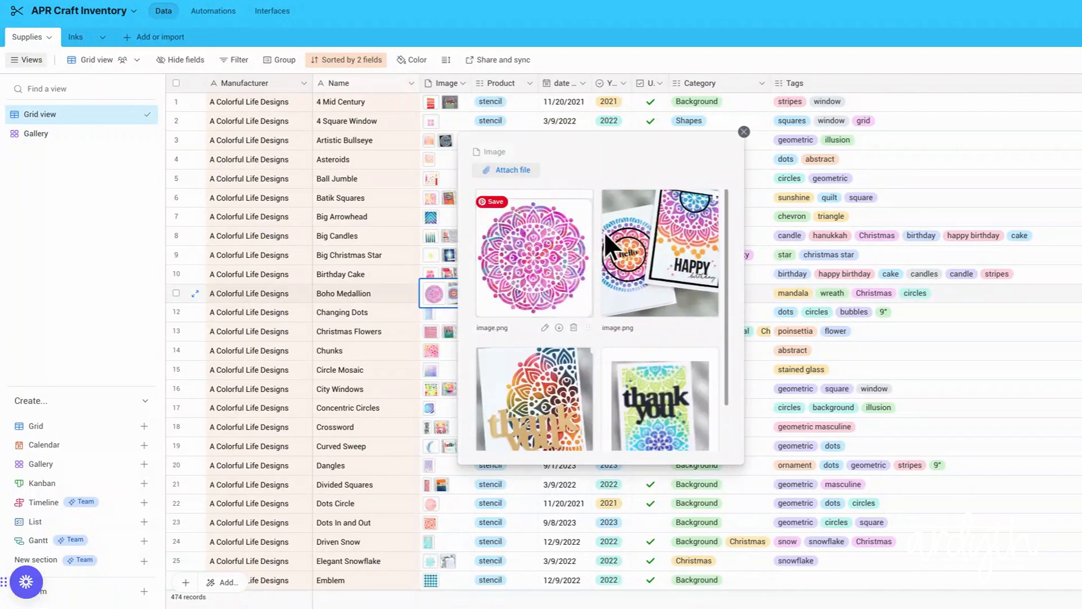
{"action": "left_click", "coordinate": [744, 131]}
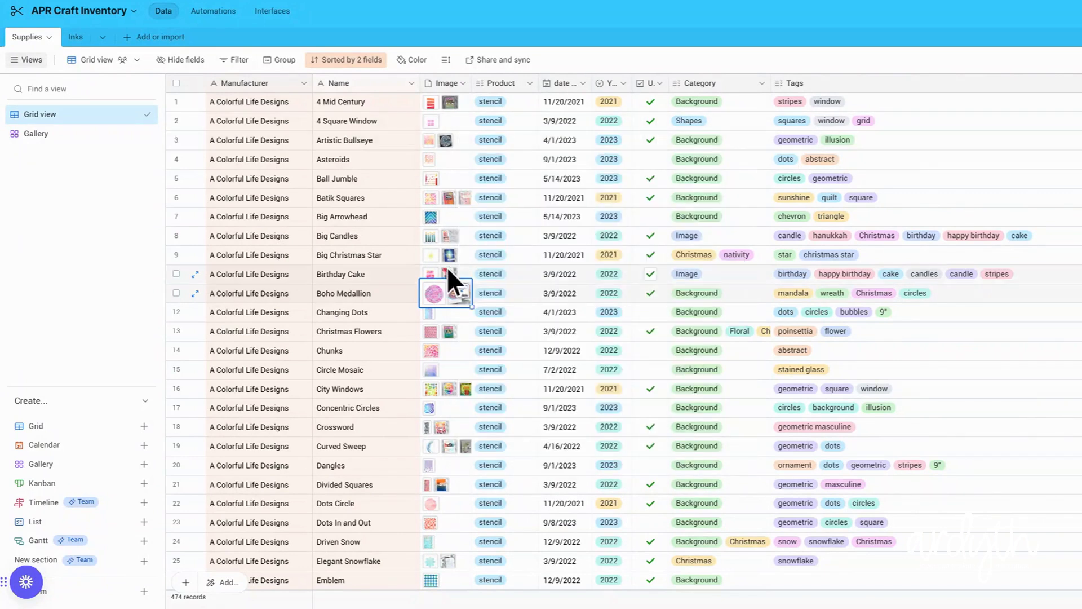
{"action": "left_click", "coordinate": [529, 83]}
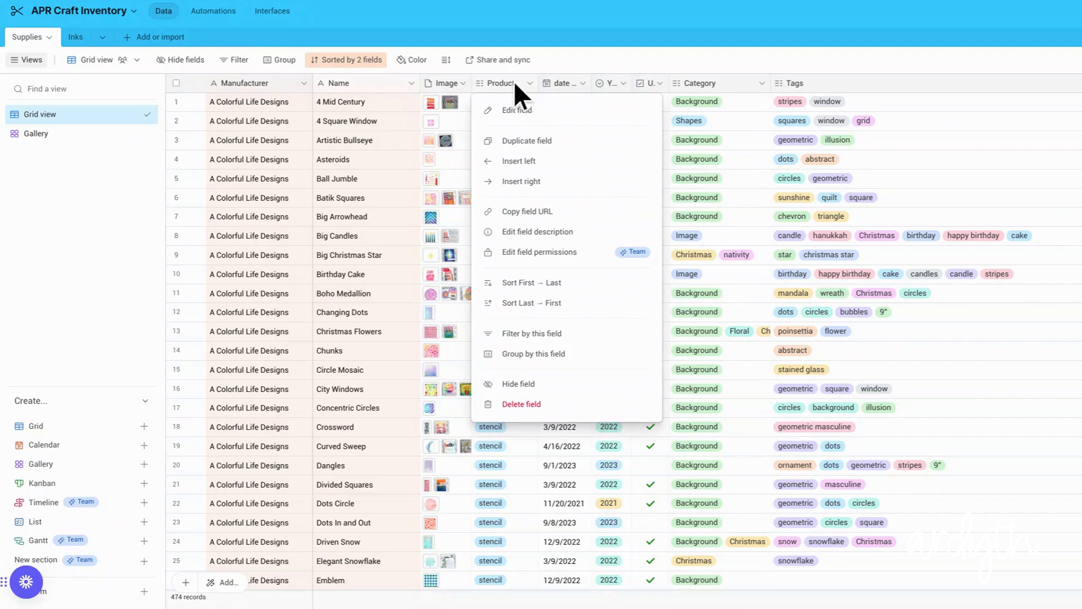
{"action": "left_click", "coordinate": [486, 103]}
{"action": "left_click", "coordinate": [491, 106]}
{"action": "left_click", "coordinate": [481, 117]}
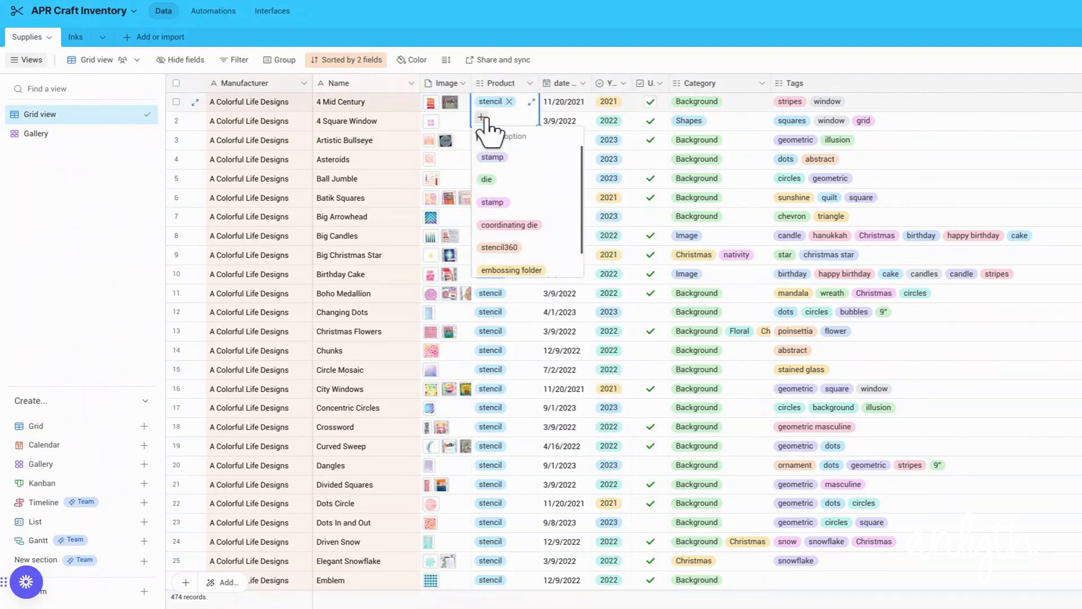
{"action": "scroll", "coordinate": [510, 180], "scroll_direction": "down", "scroll_amount": 2}
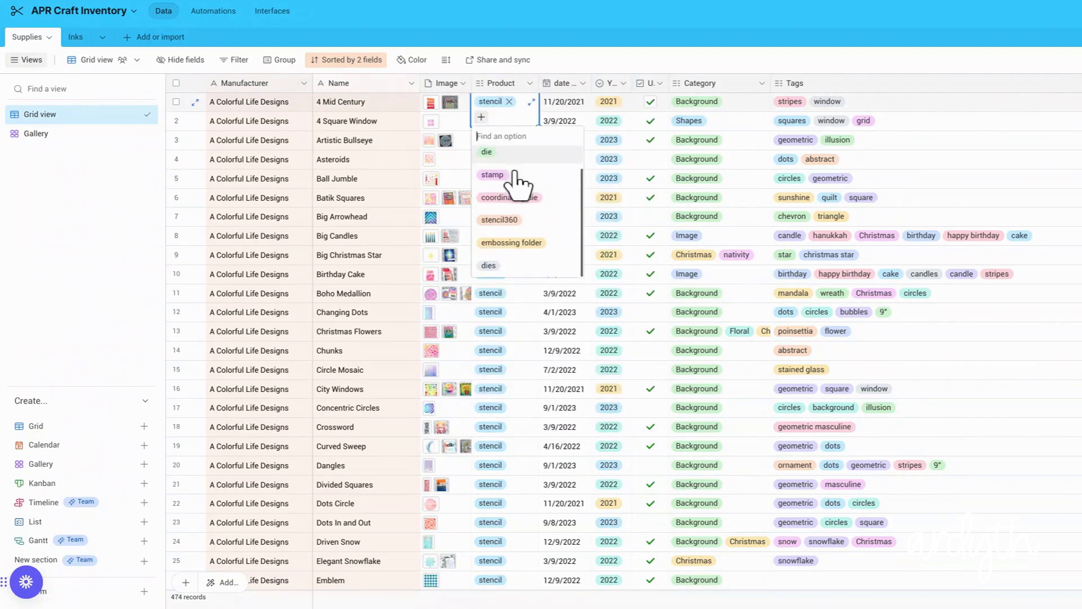
{"action": "scroll", "coordinate": [535, 249], "scroll_direction": "up", "scroll_amount": 2}
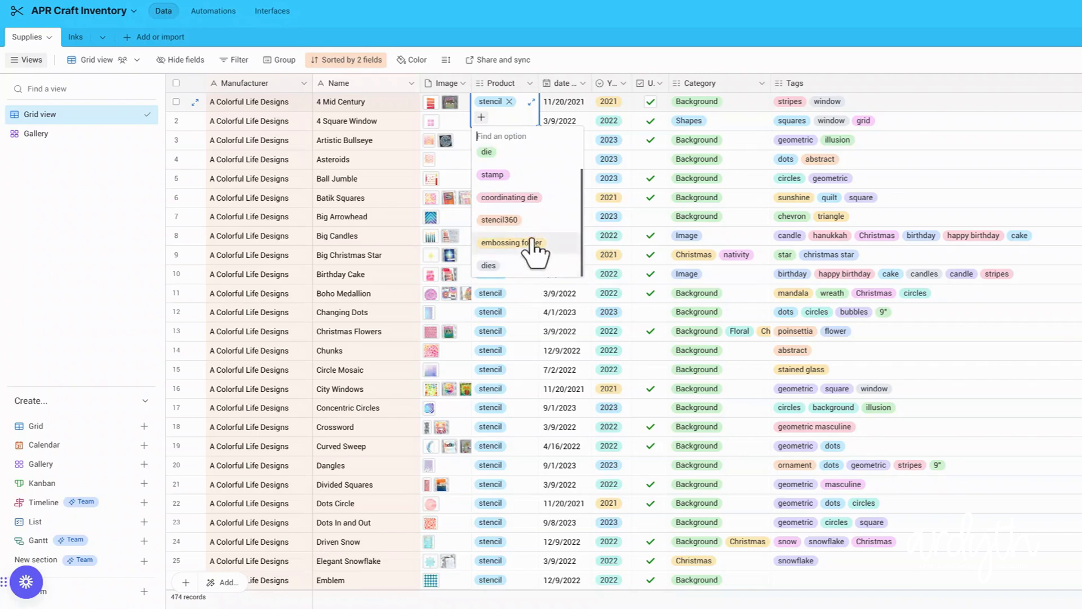
{"action": "left_click", "coordinate": [521, 119]}
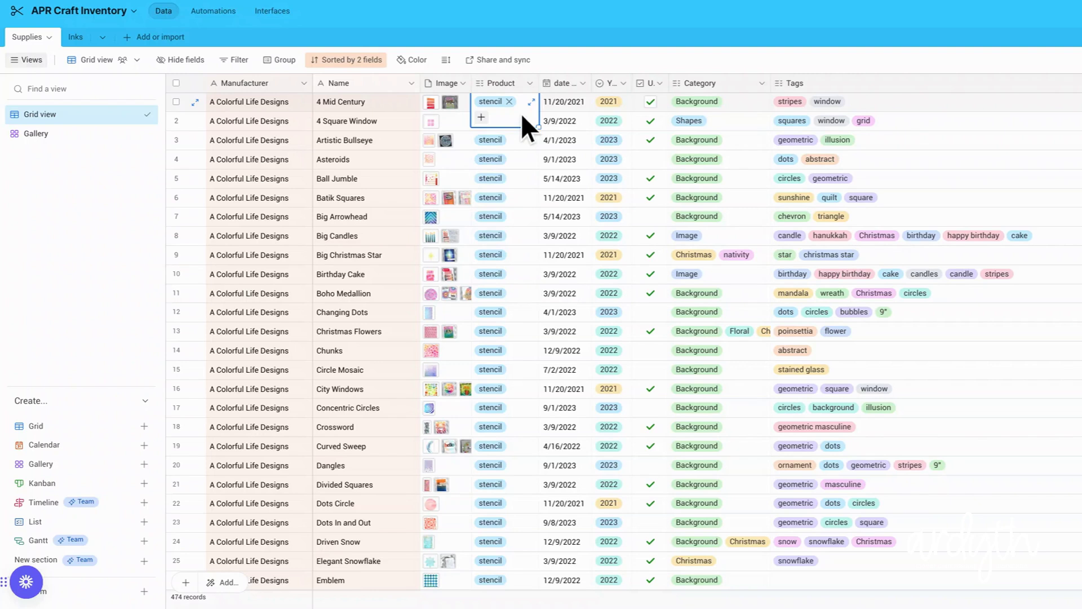
{"action": "left_click", "coordinate": [567, 83]}
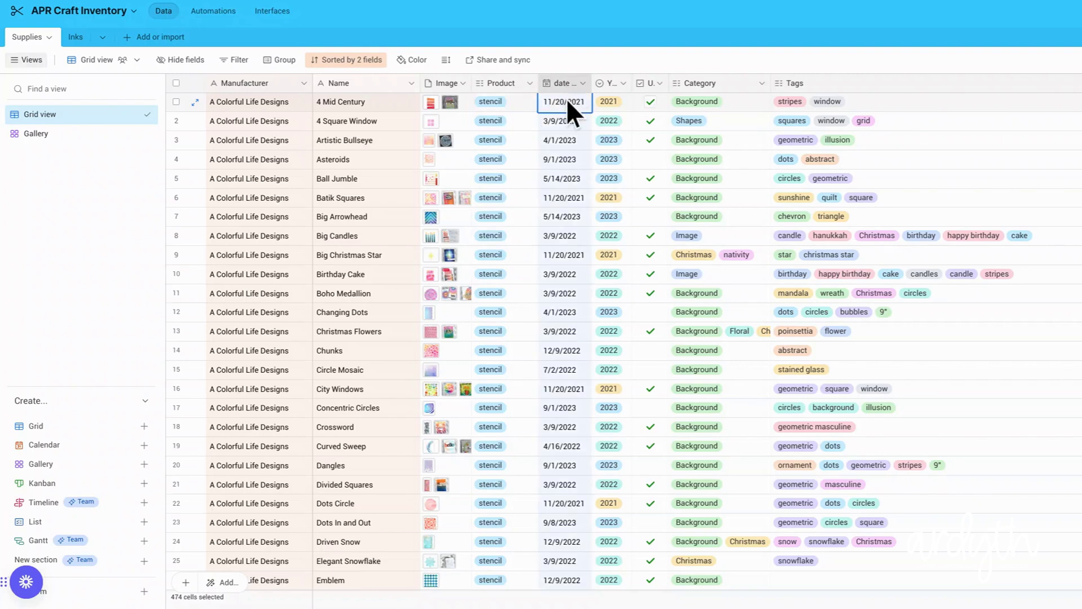
{"action": "left_click", "coordinate": [566, 99]}
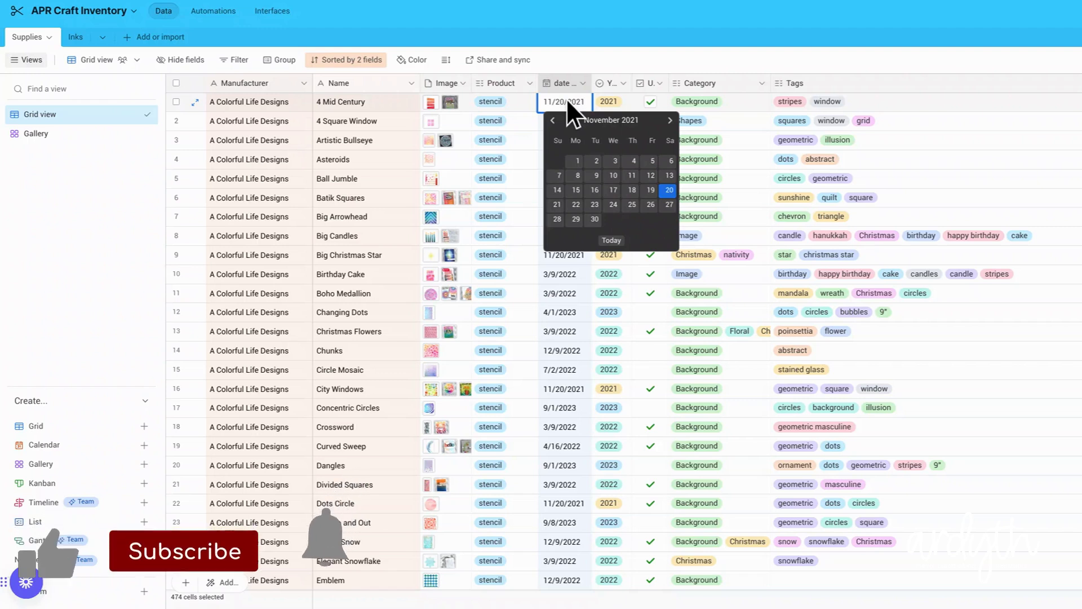
{"action": "left_click", "coordinate": [569, 81]}
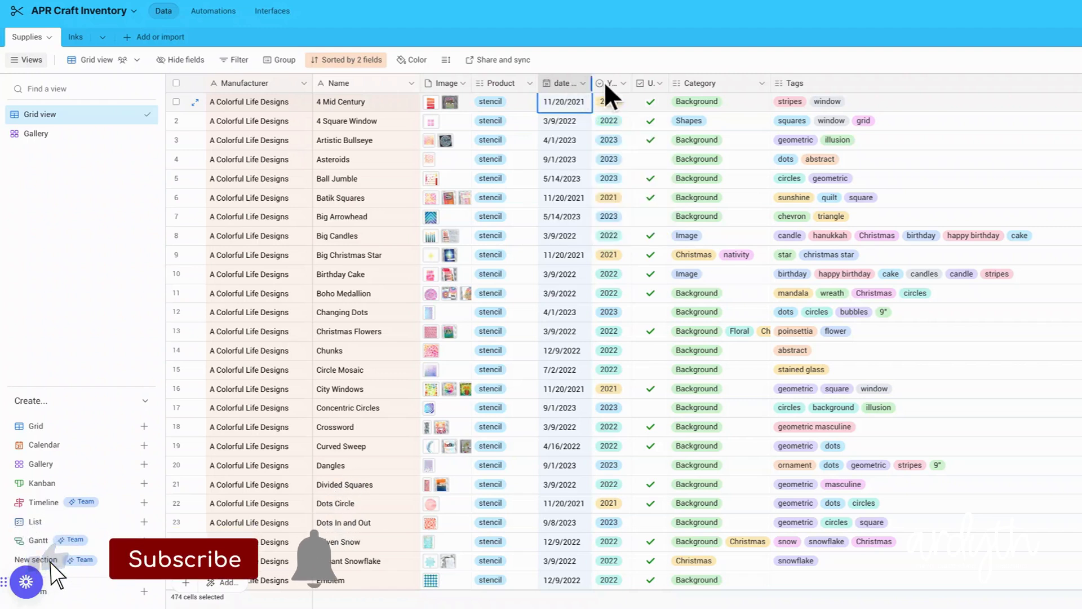
{"action": "left_click", "coordinate": [623, 83]}
{"action": "left_click", "coordinate": [622, 85]}
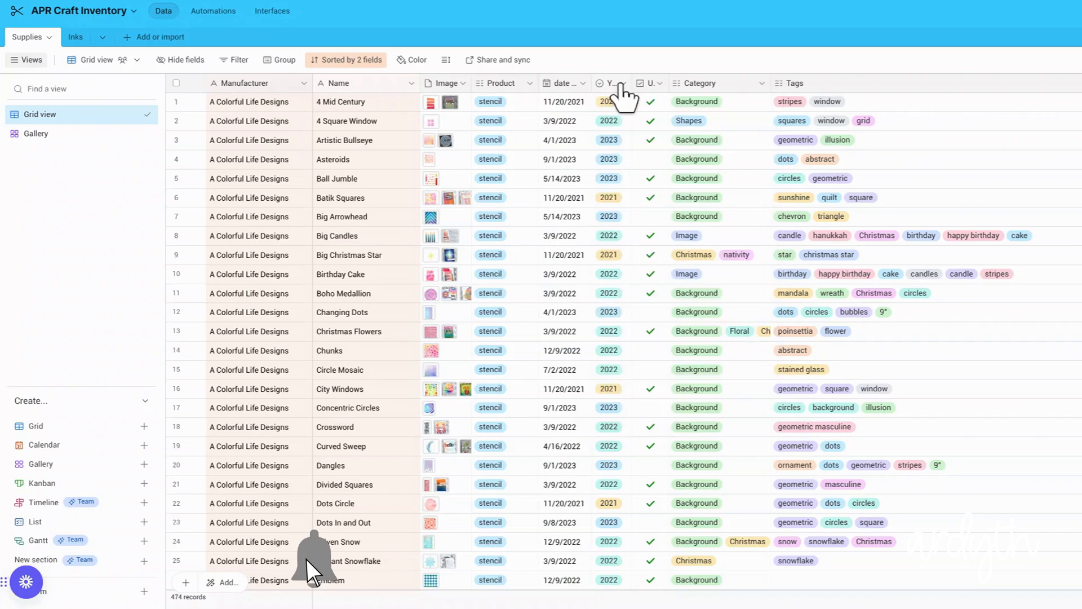
{"action": "left_click", "coordinate": [623, 85]}
{"action": "left_click", "coordinate": [622, 85]}
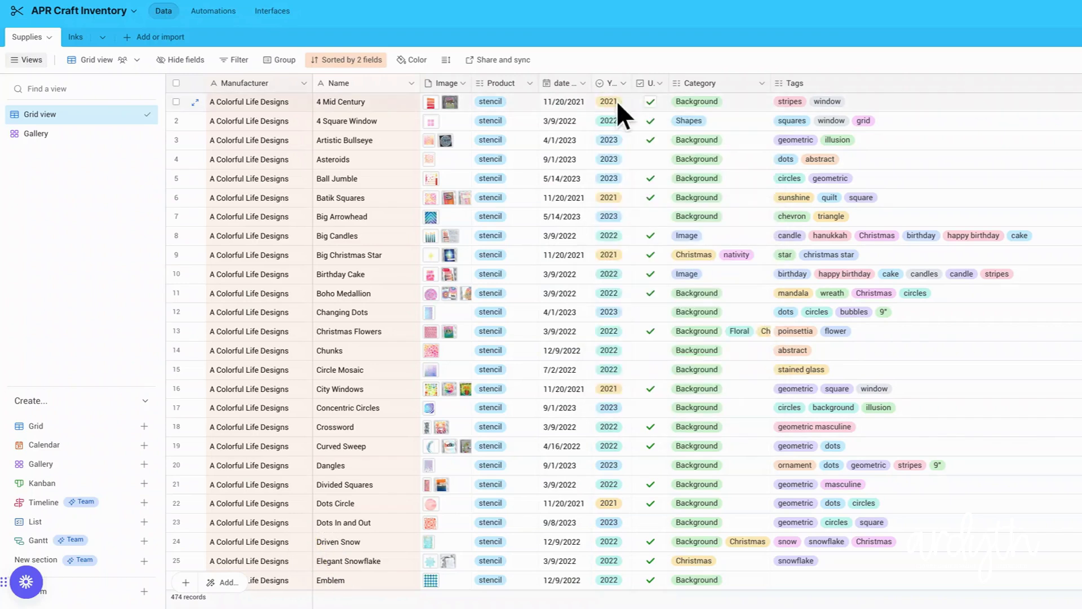
{"action": "left_click", "coordinate": [622, 103]}
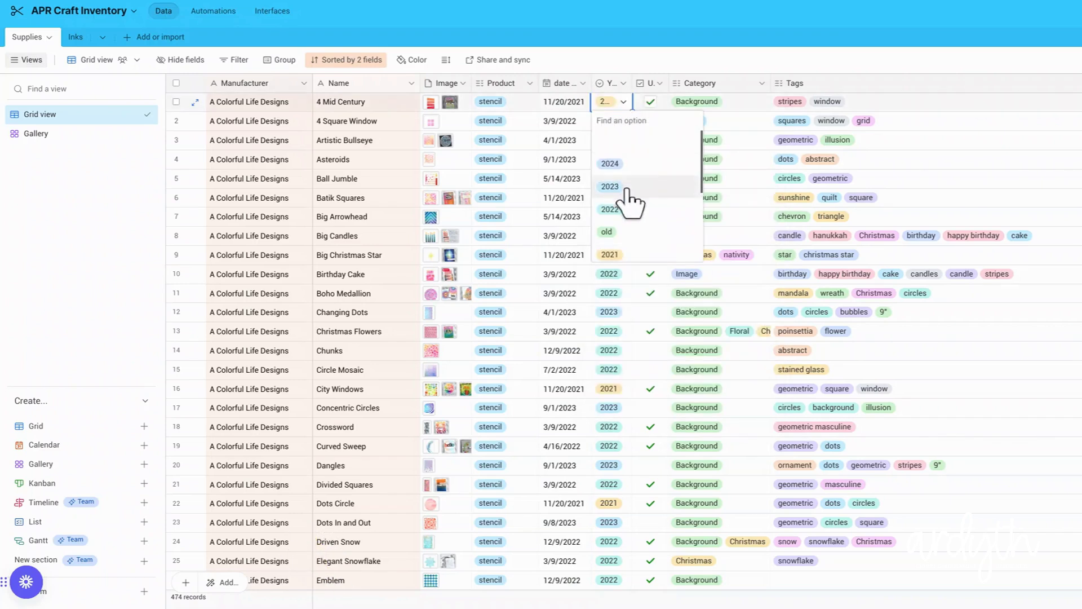
{"action": "scroll", "coordinate": [627, 167], "scroll_direction": "down", "scroll_amount": 3}
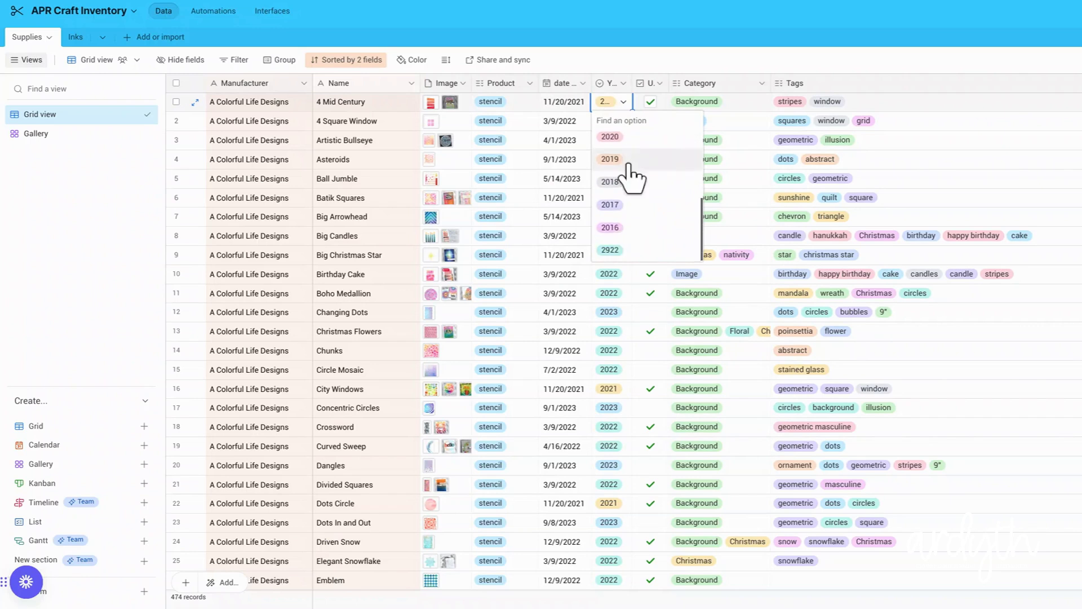
{"action": "scroll", "coordinate": [627, 163], "scroll_direction": "up", "scroll_amount": 5}
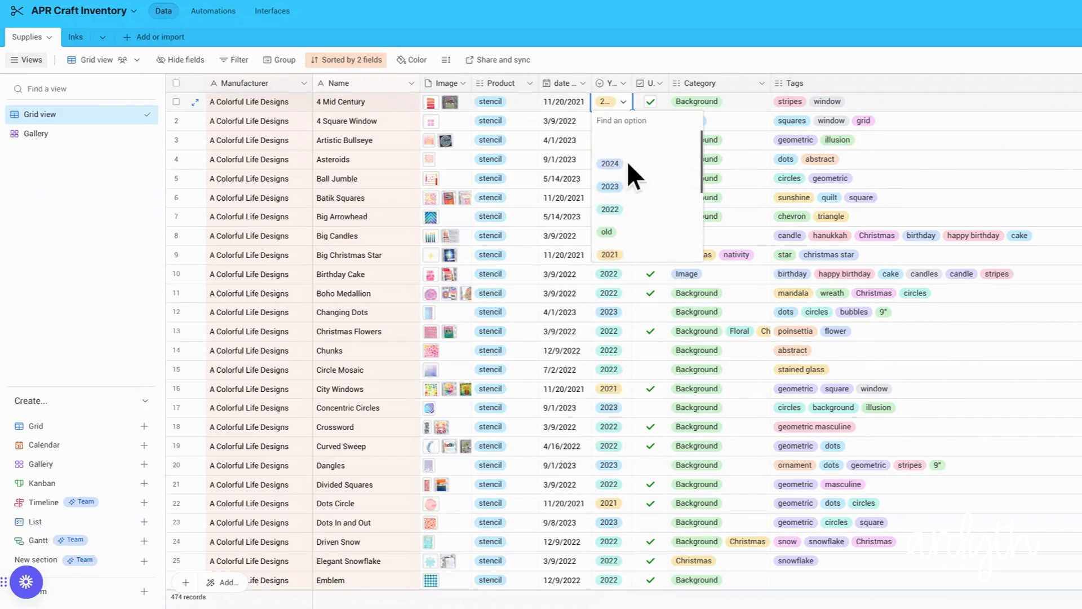
{"action": "left_click", "coordinate": [624, 102]}
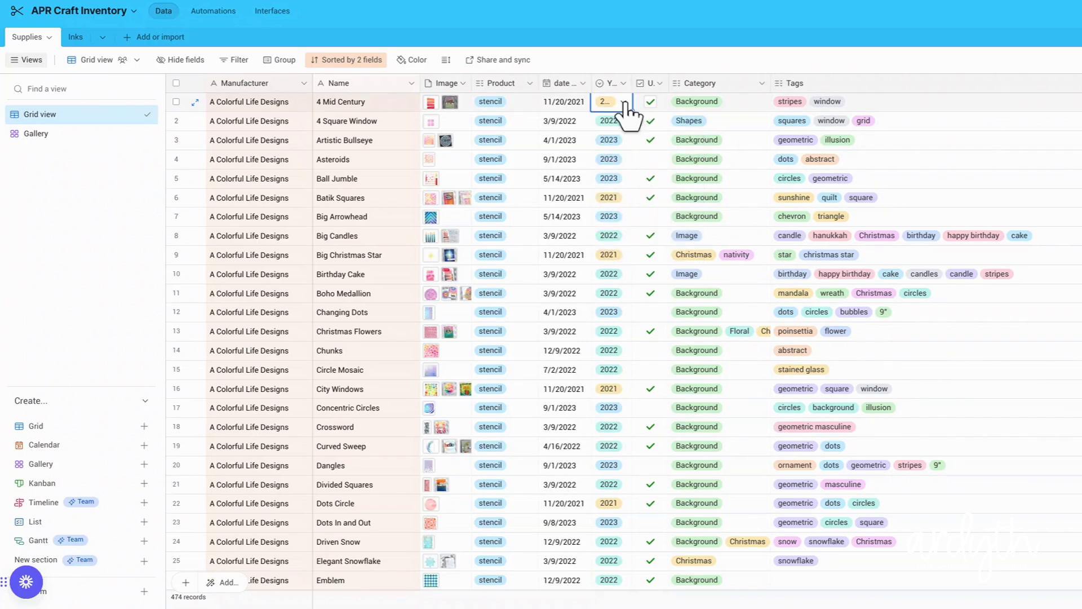
{"action": "left_click", "coordinate": [659, 84]}
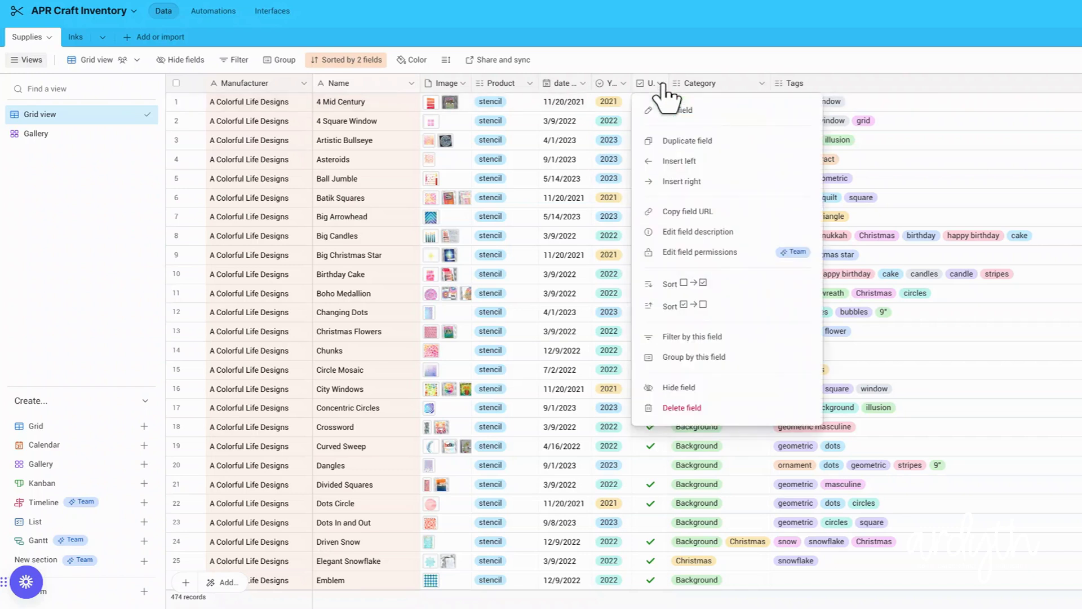
{"action": "left_click", "coordinate": [663, 85]}
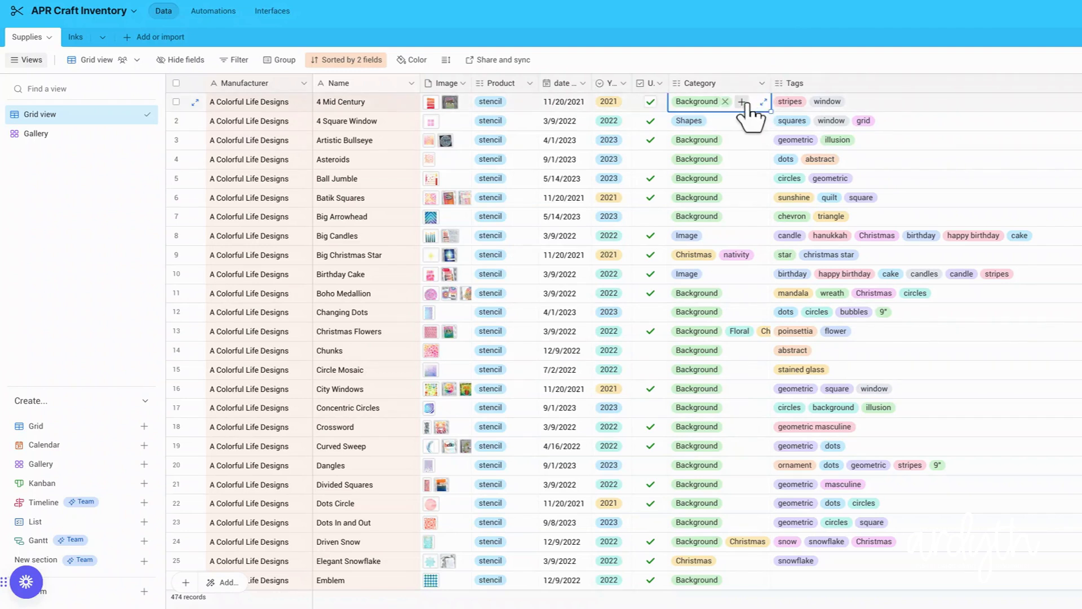
- View 4 Mid Century's Category choices and close them, leaving it as Background
{"action": "left_click", "coordinate": [742, 102]}
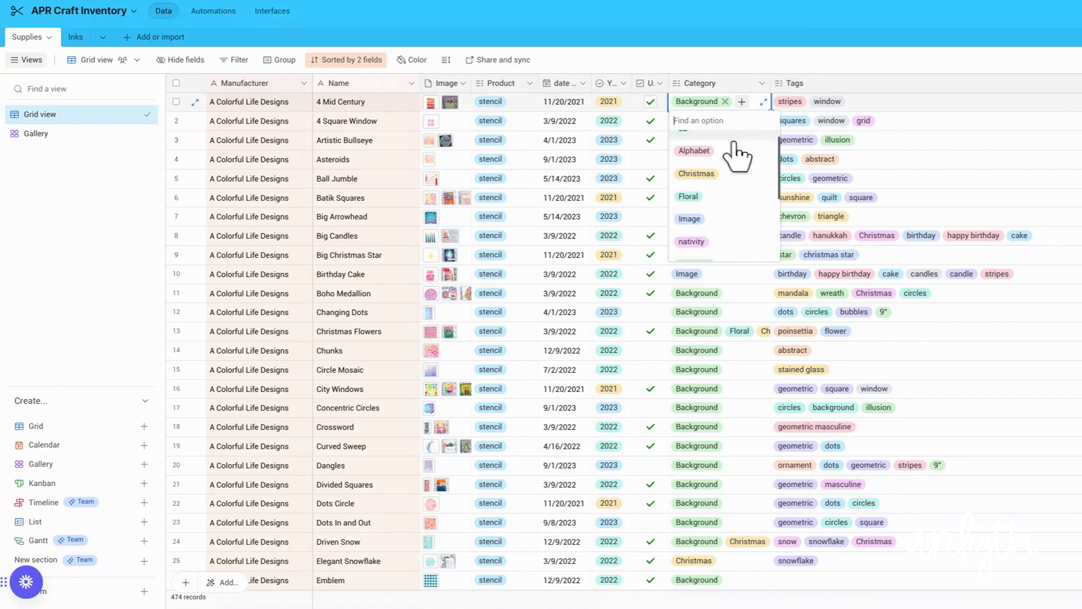
{"action": "scroll", "coordinate": [732, 138], "scroll_direction": "down", "scroll_amount": 3}
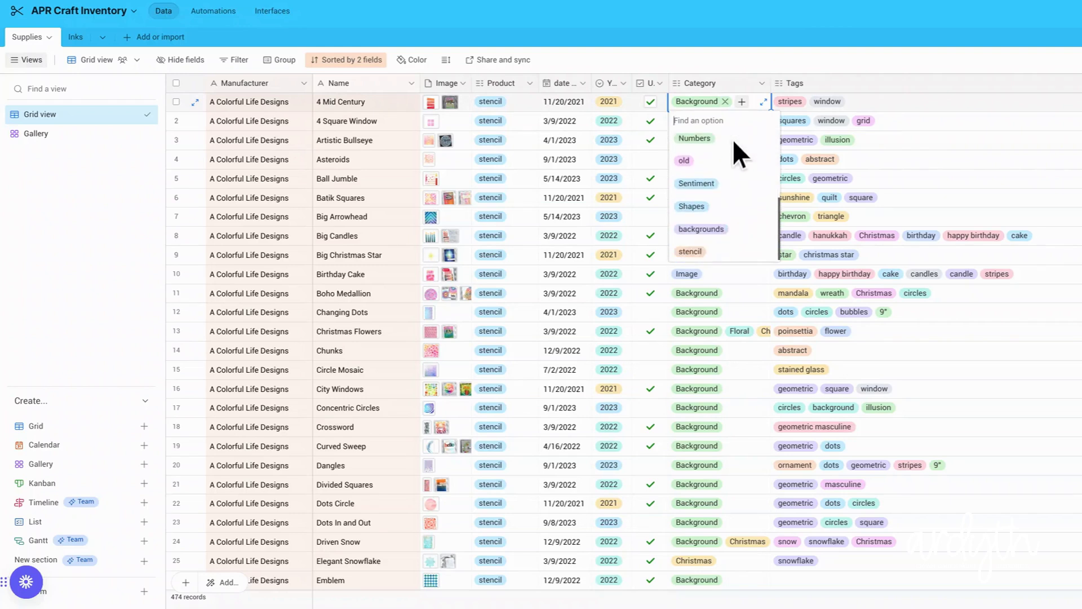
{"action": "scroll", "coordinate": [732, 139], "scroll_direction": "up", "scroll_amount": 5}
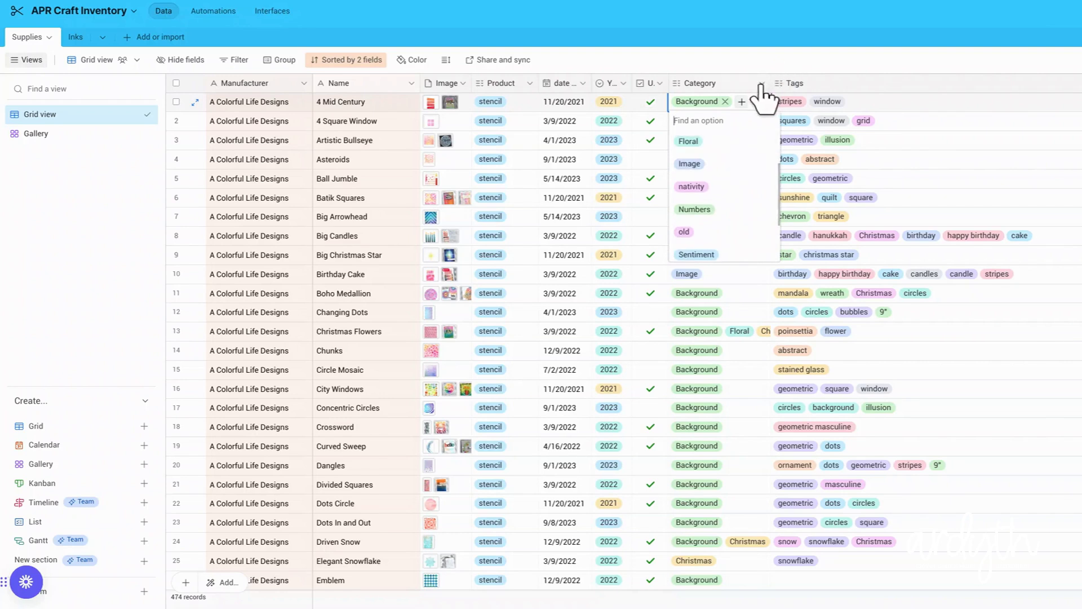
{"action": "left_click", "coordinate": [741, 84]}
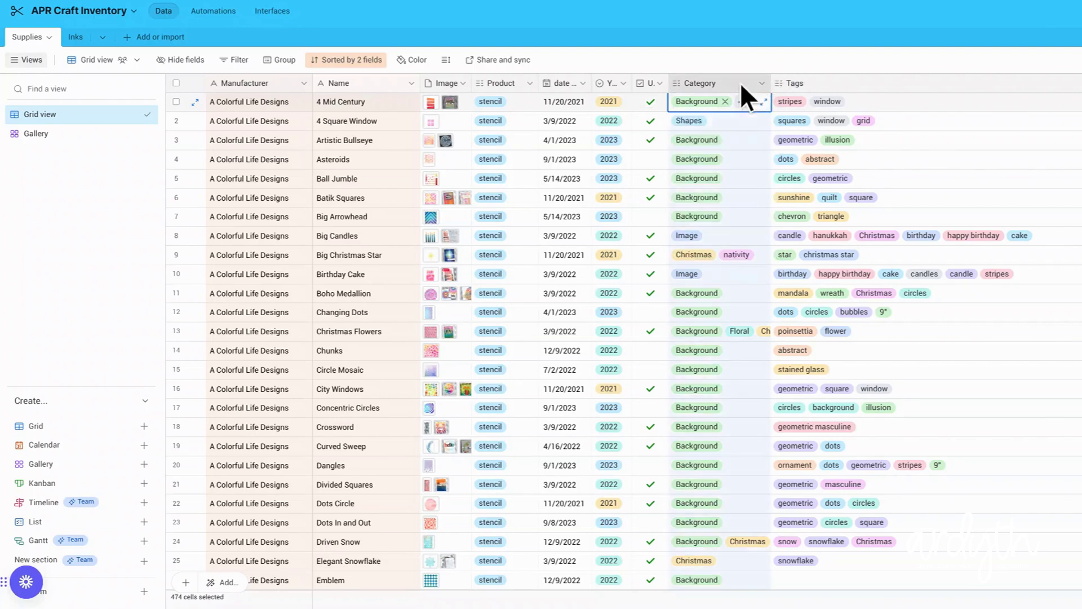
{"action": "left_click", "coordinate": [811, 82]}
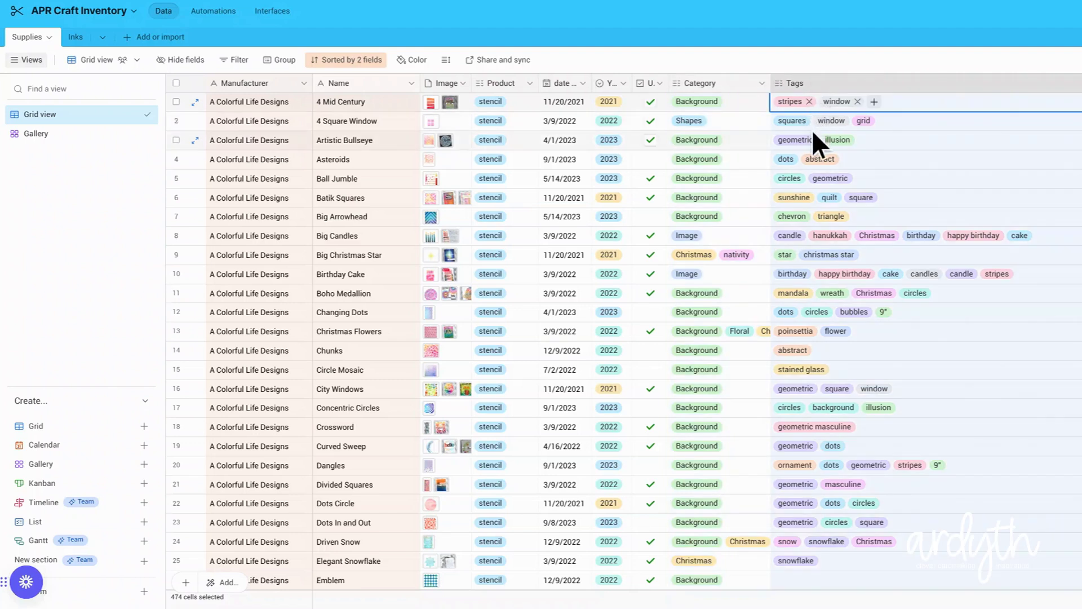
{"action": "scroll", "coordinate": [811, 130], "scroll_direction": "down", "scroll_amount": 2}
{"action": "scroll", "coordinate": [810, 151], "scroll_direction": "down", "scroll_amount": 2}
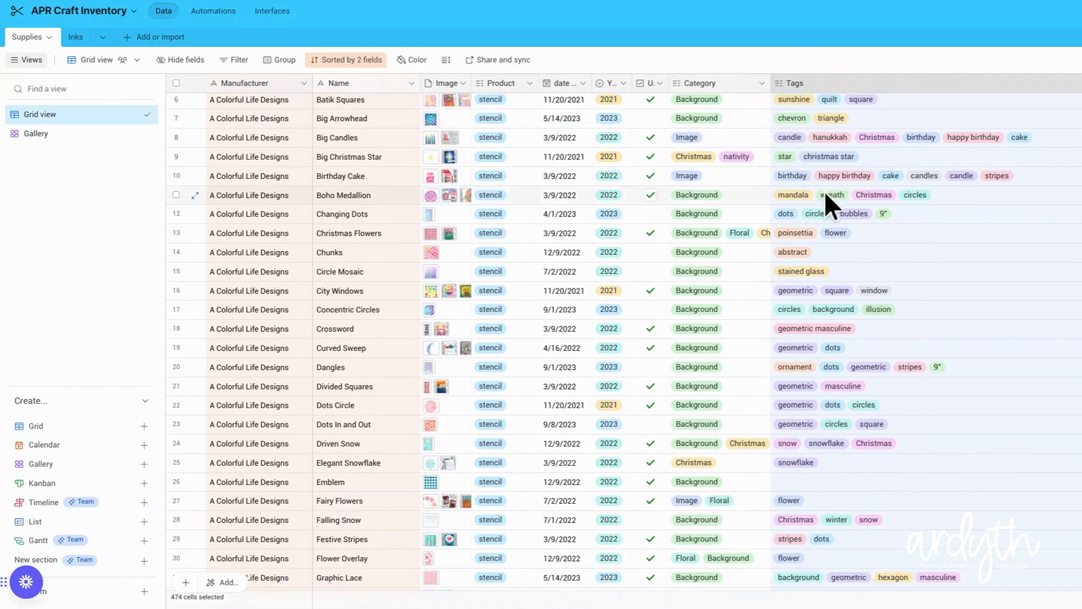
{"action": "scroll", "coordinate": [826, 205], "scroll_direction": "down", "scroll_amount": 1}
{"action": "scroll", "coordinate": [834, 266], "scroll_direction": "up", "scroll_amount": 4}
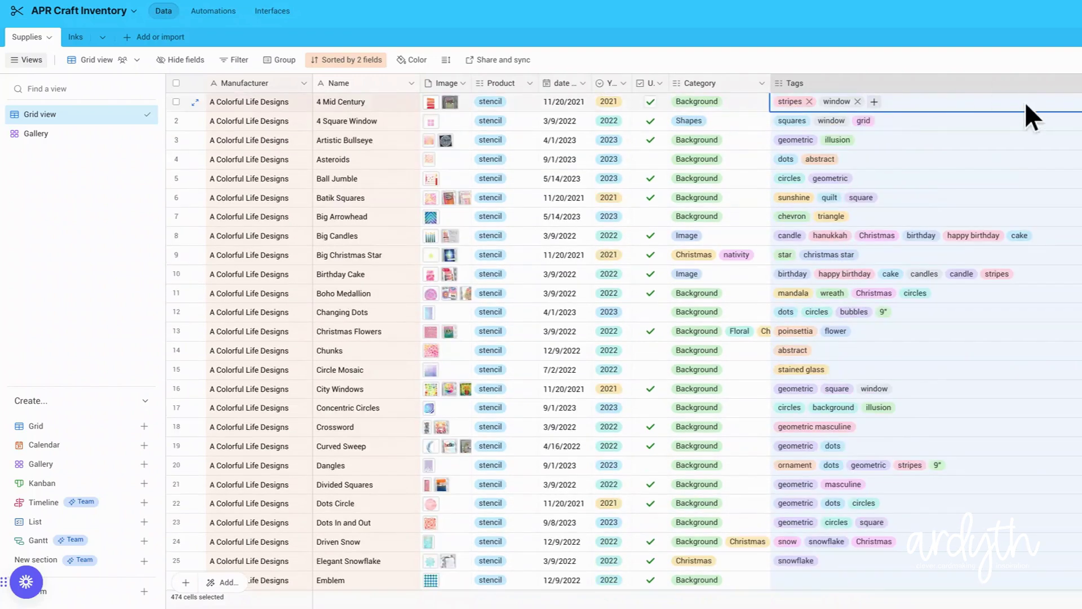
{"action": "left_click", "coordinate": [873, 102]}
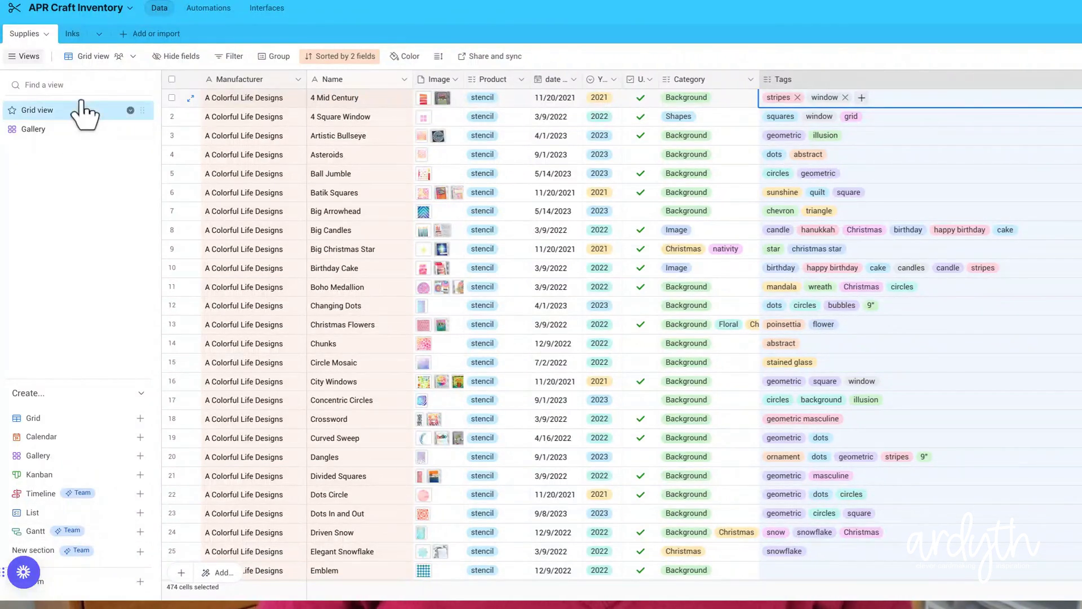
- Switch the Supplies table to its Gallery view and scroll through the cards
{"action": "left_click", "coordinate": [30, 133]}
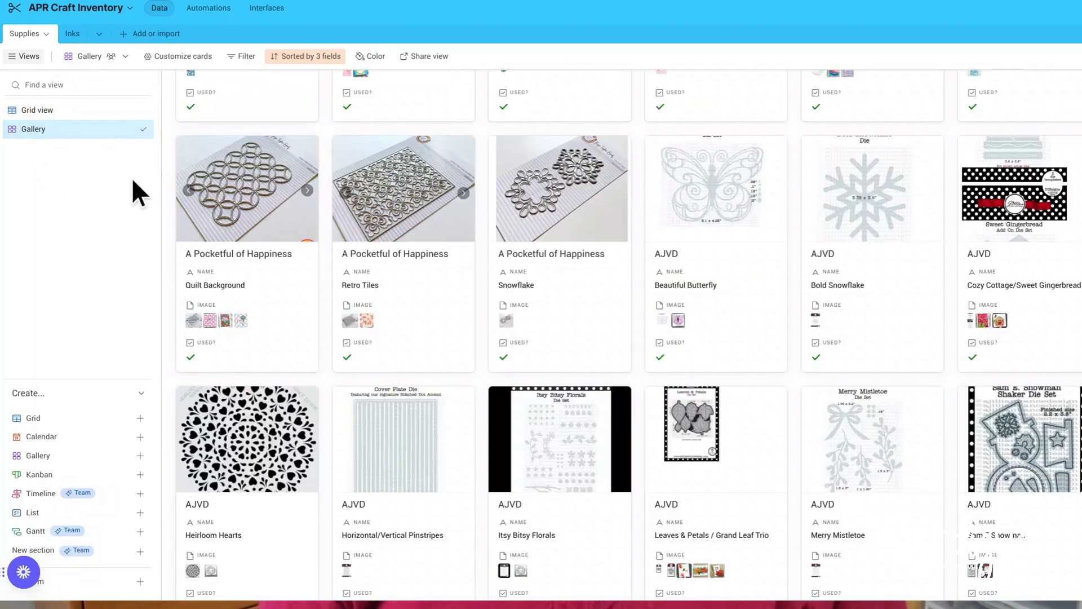
{"action": "scroll", "coordinate": [307, 256], "scroll_direction": "up", "scroll_amount": 10}
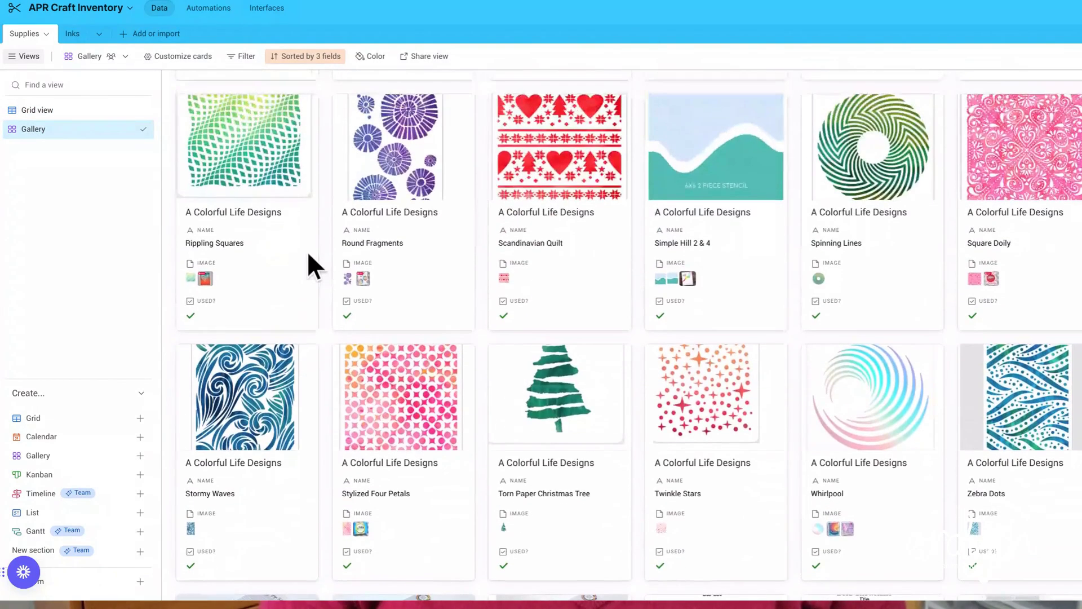
{"action": "scroll", "coordinate": [308, 254], "scroll_direction": "up", "scroll_amount": 8}
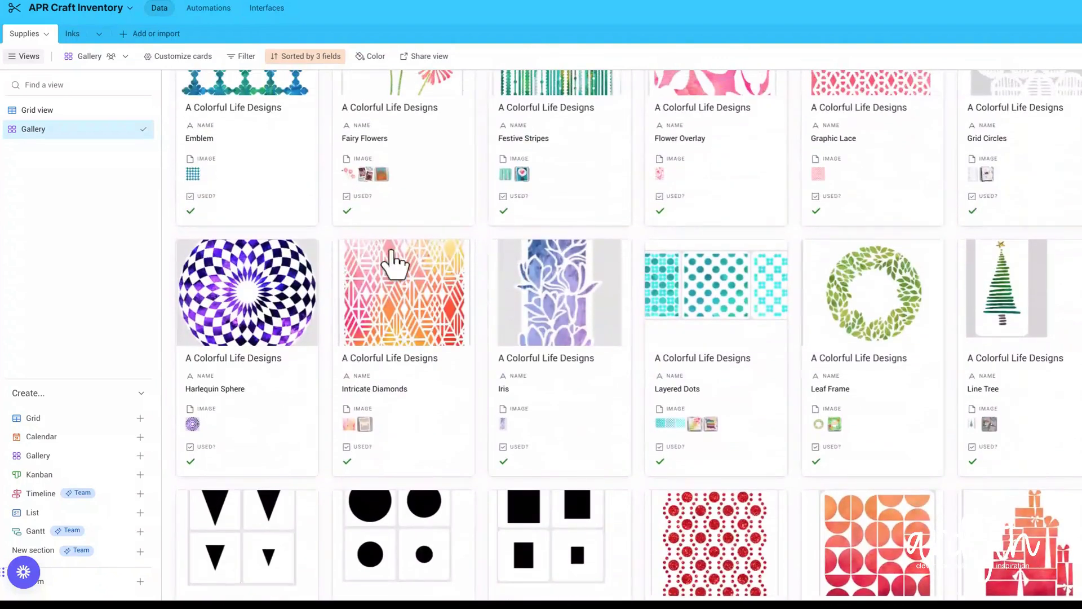
- Expand the Intricate Diamonds card to review its full record, then close it
{"action": "left_click", "coordinate": [427, 301]}
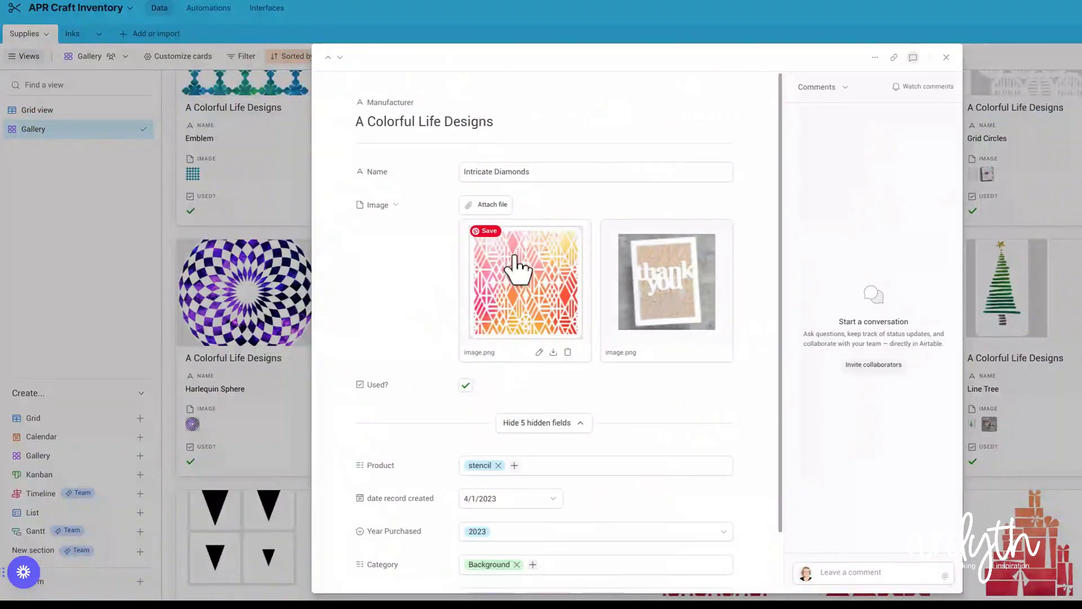
{"action": "scroll", "coordinate": [516, 269], "scroll_direction": "down", "scroll_amount": 2}
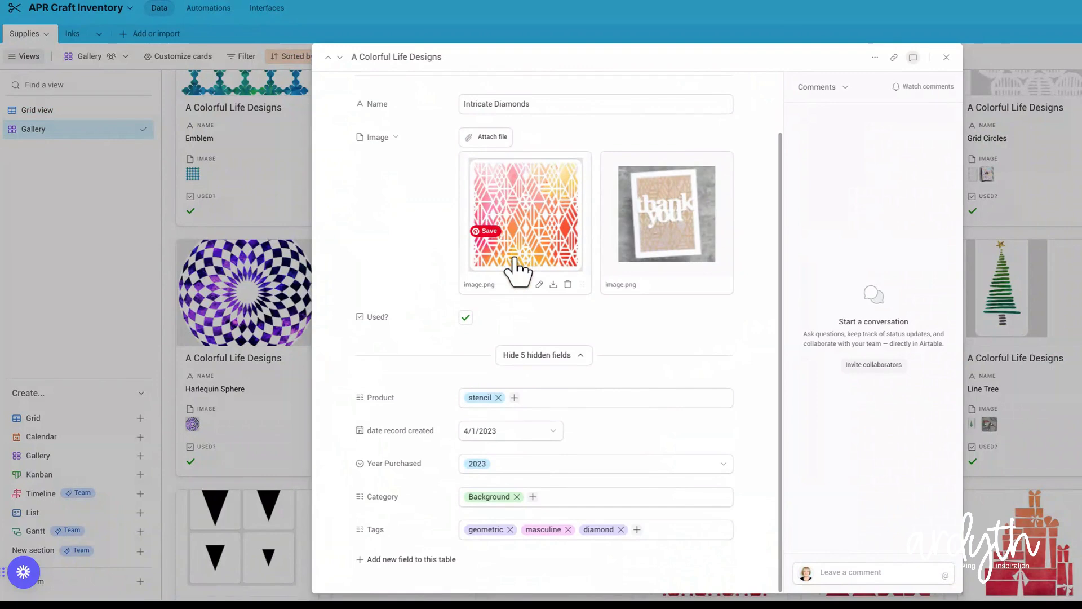
{"action": "scroll", "coordinate": [514, 269], "scroll_direction": "up", "scroll_amount": 2}
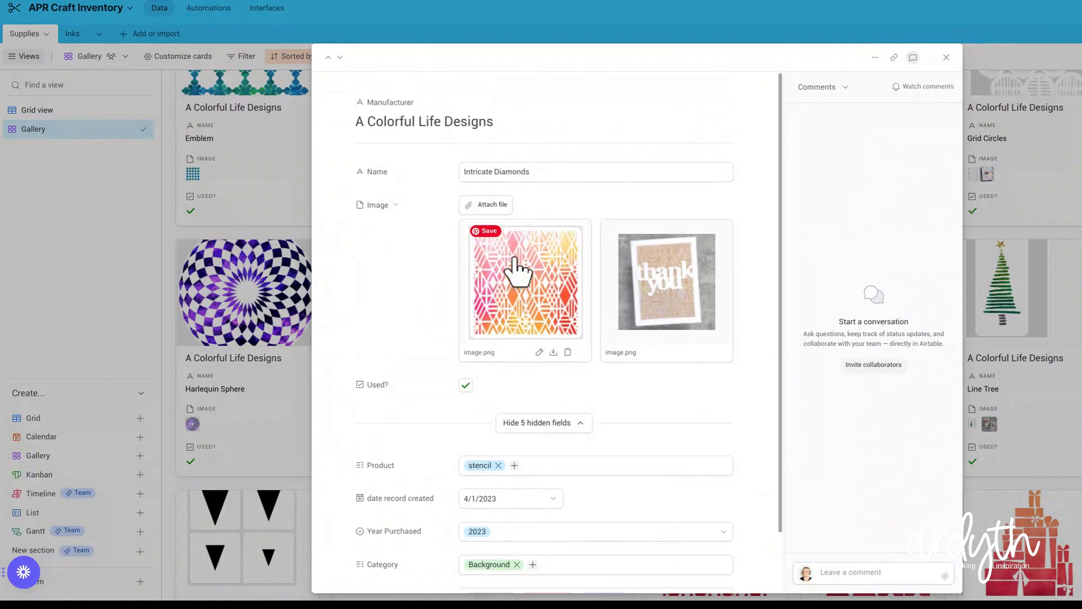
{"action": "left_click", "coordinate": [947, 57]}
{"action": "scroll", "coordinate": [784, 228], "scroll_direction": "down", "scroll_amount": 8}
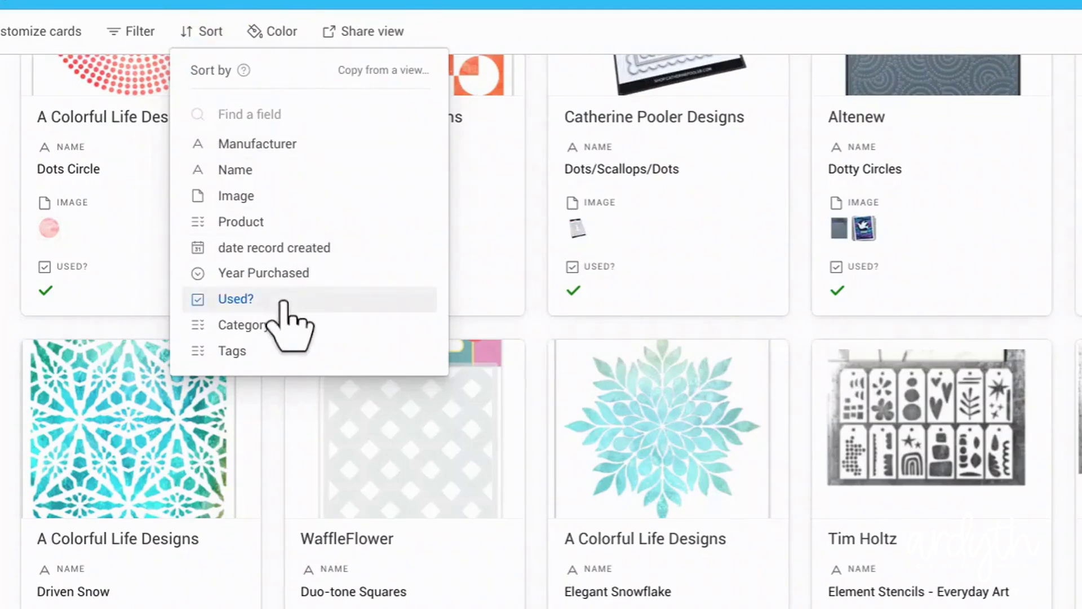
- Add three sort levels: Used?, Manufacturer A→Z, then Name A→Z
{"action": "left_click", "coordinate": [282, 301]}
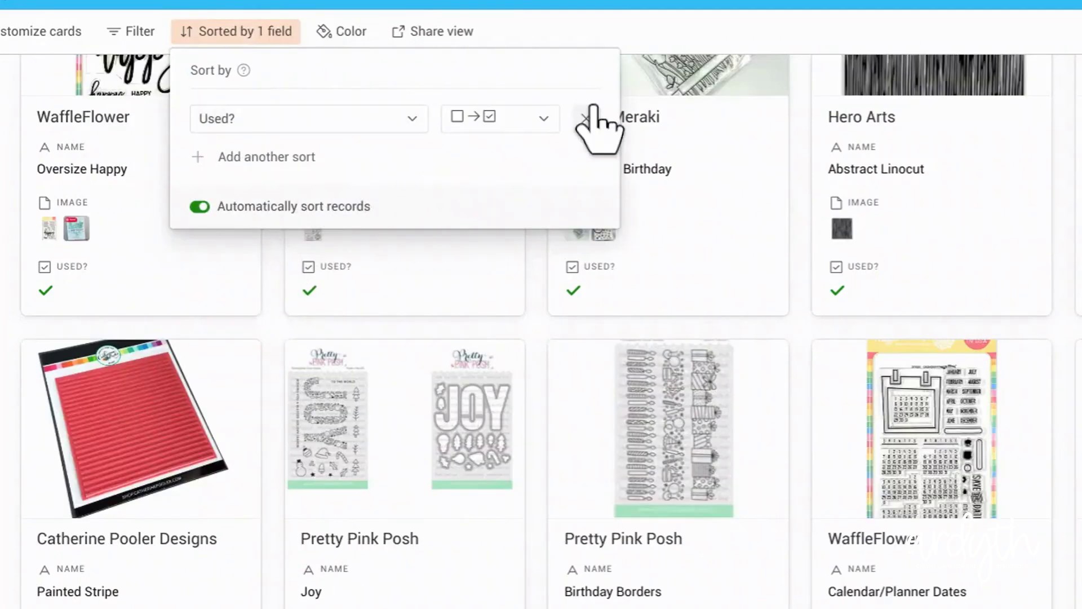
{"action": "left_click", "coordinate": [245, 158]}
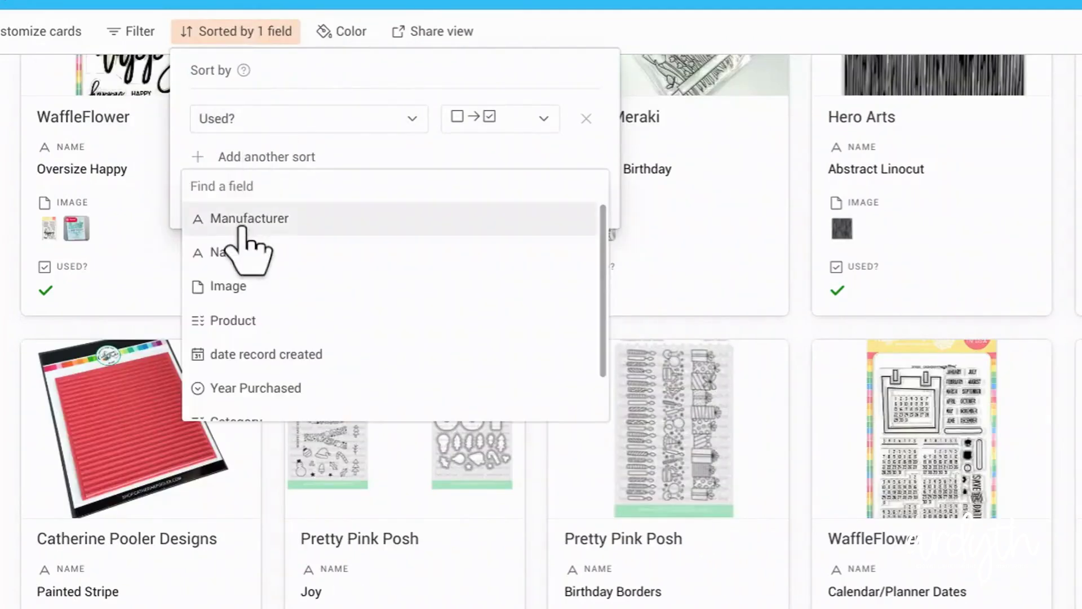
{"action": "left_click", "coordinate": [244, 221]}
{"action": "left_click", "coordinate": [253, 192]}
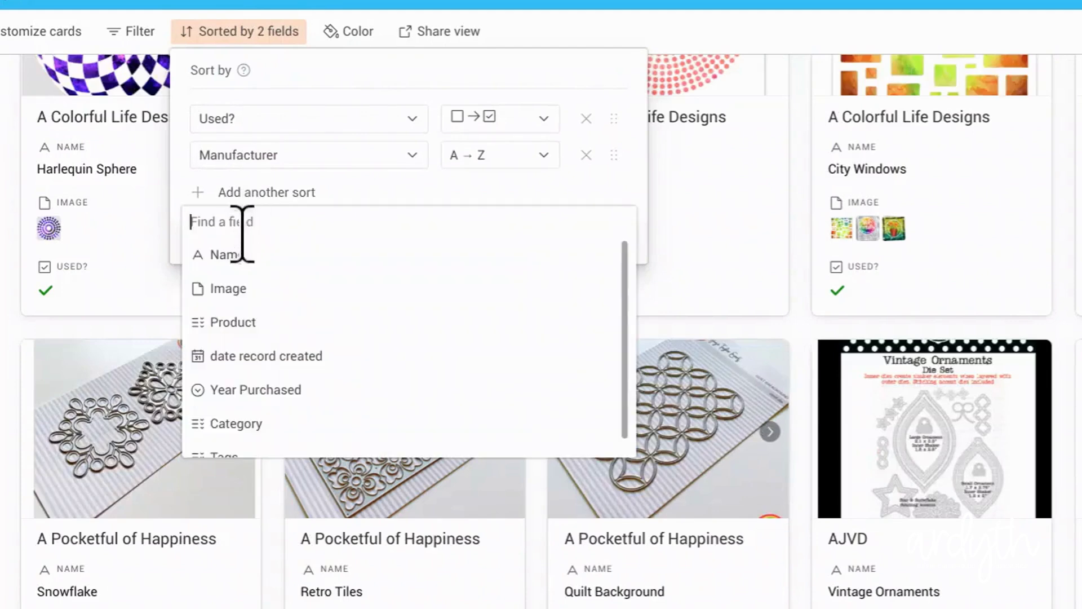
{"action": "left_click", "coordinate": [240, 255]}
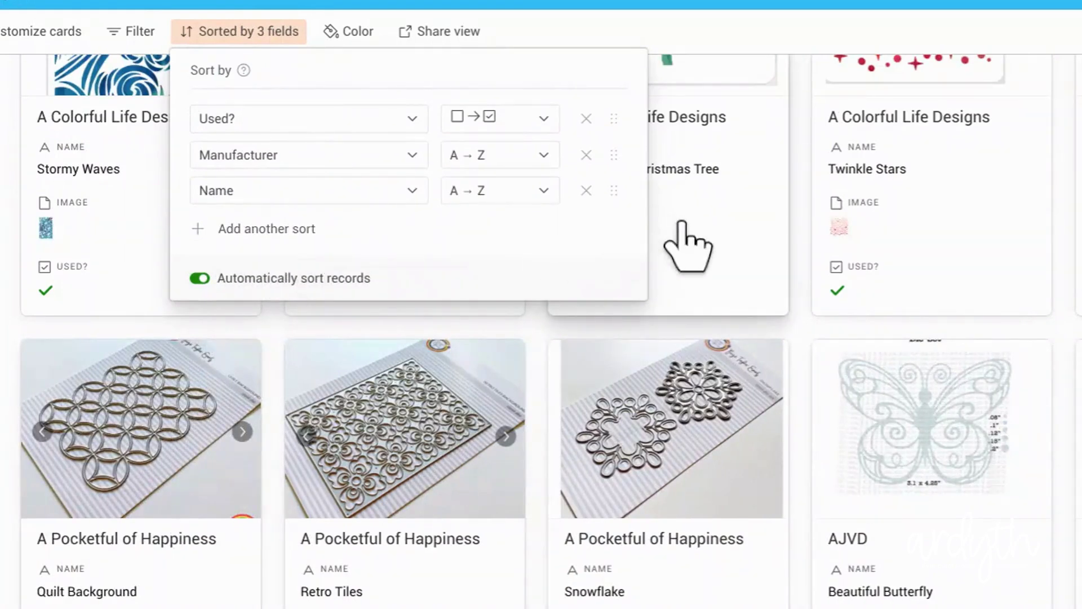
{"action": "scroll", "coordinate": [687, 245], "scroll_direction": "up", "scroll_amount": 10}
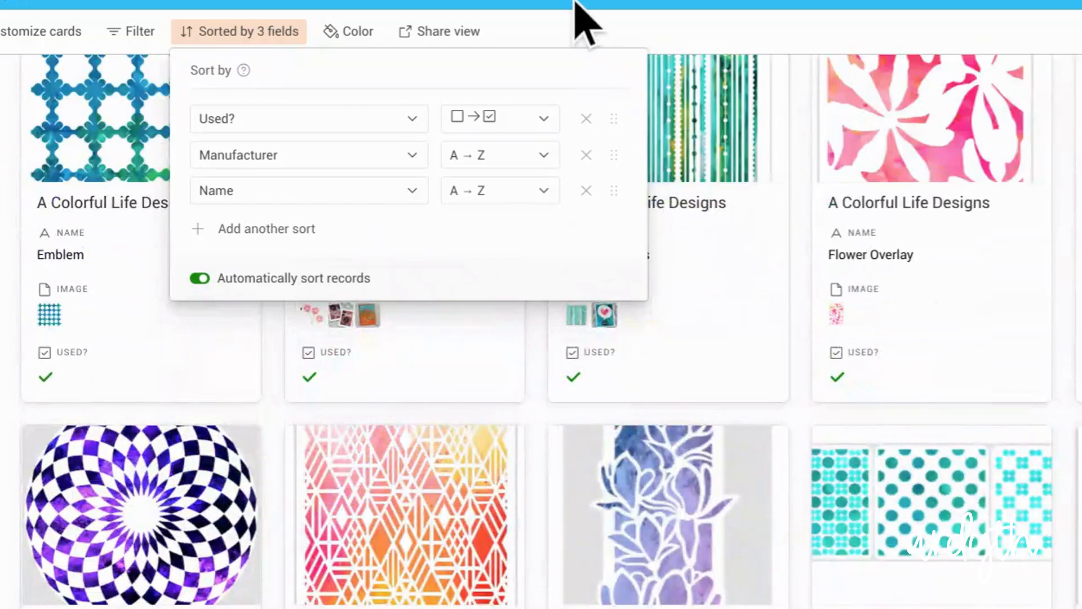
{"action": "left_click", "coordinate": [577, 37]}
{"action": "scroll", "coordinate": [559, 180], "scroll_direction": "up", "scroll_amount": 5}
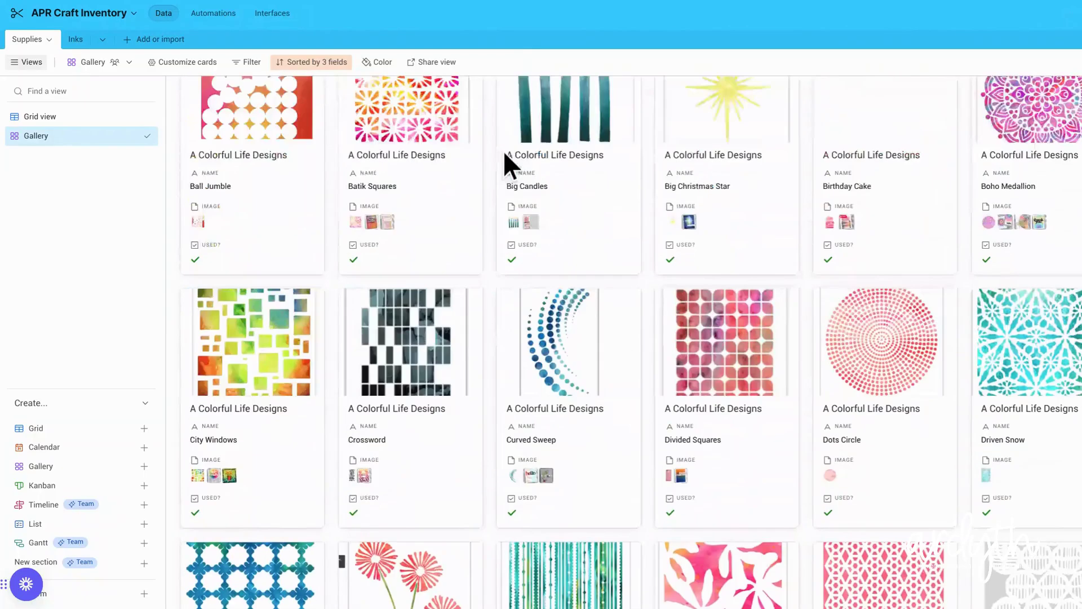
{"action": "scroll", "coordinate": [502, 150], "scroll_direction": "up", "scroll_amount": 10}
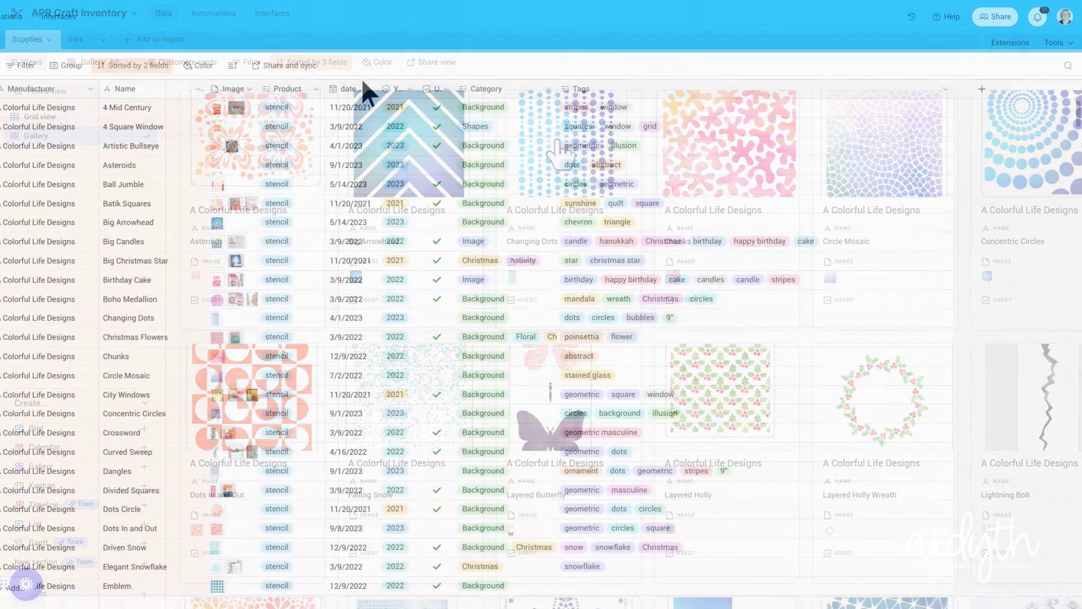
- Find 'happy birthday' in the grid and jump to the second match, in Birthday Cake's tags
{"action": "left_click", "coordinate": [1067, 66]}
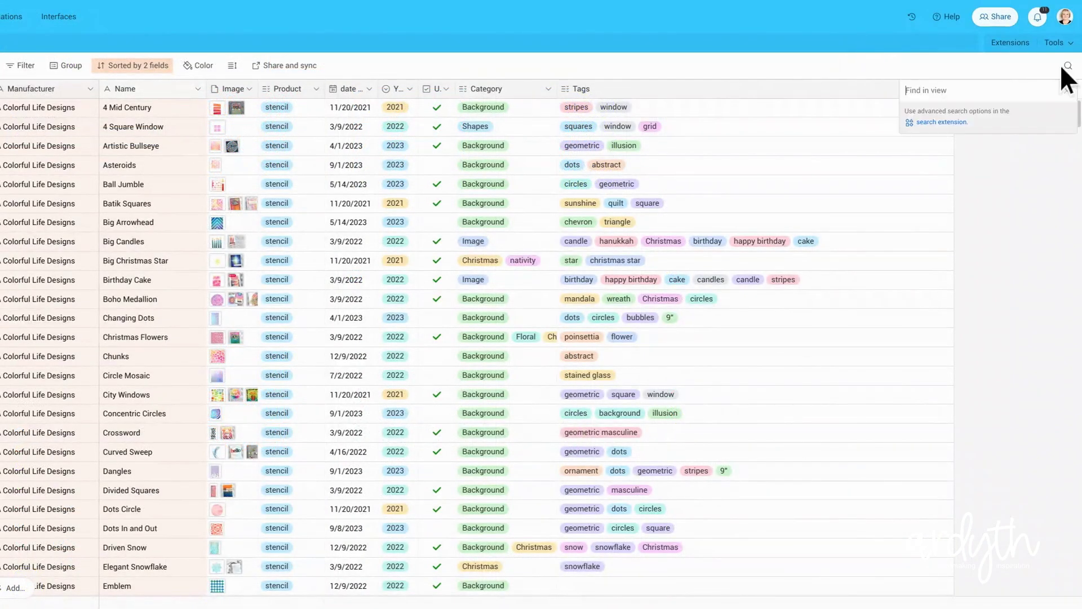
{"action": "type", "text": "happy birthday"}
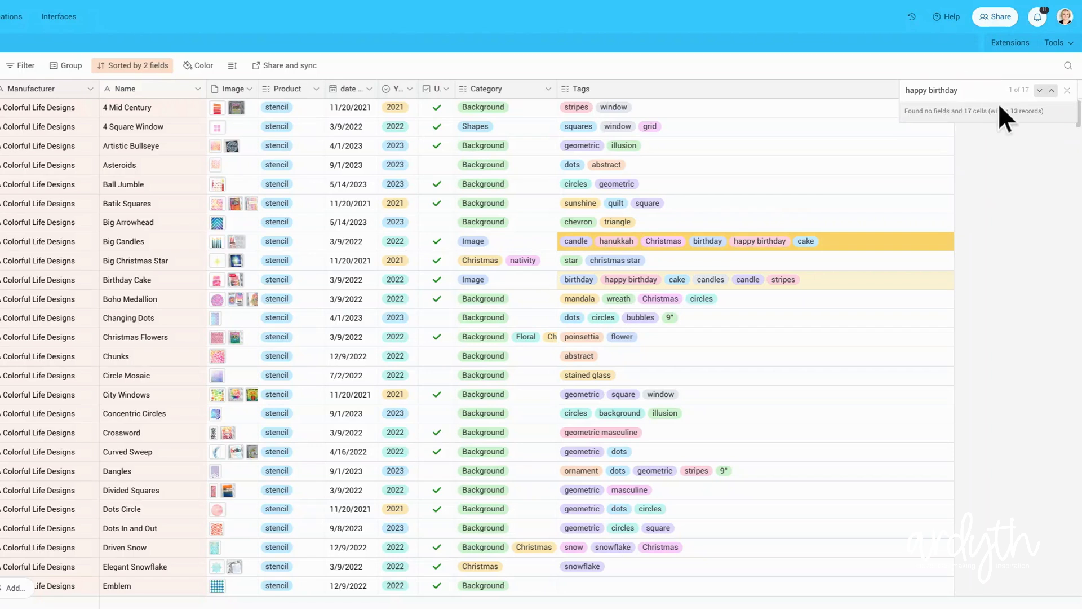
{"action": "left_click", "coordinate": [1039, 91]}
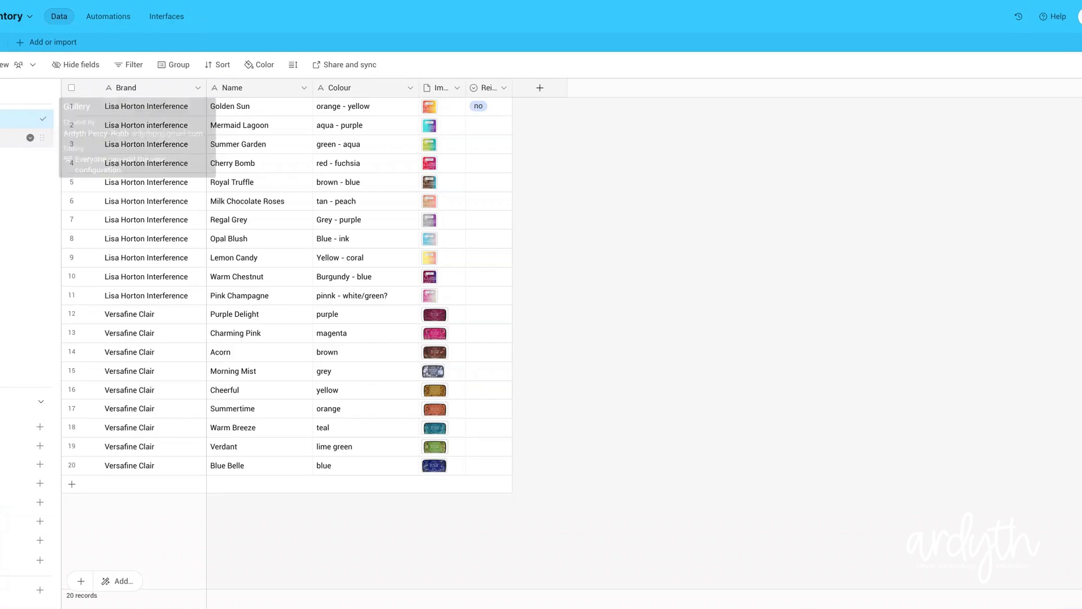
- Switch the Inks table to its Gallery view of ink pad cards
{"action": "left_click", "coordinate": [22, 138]}
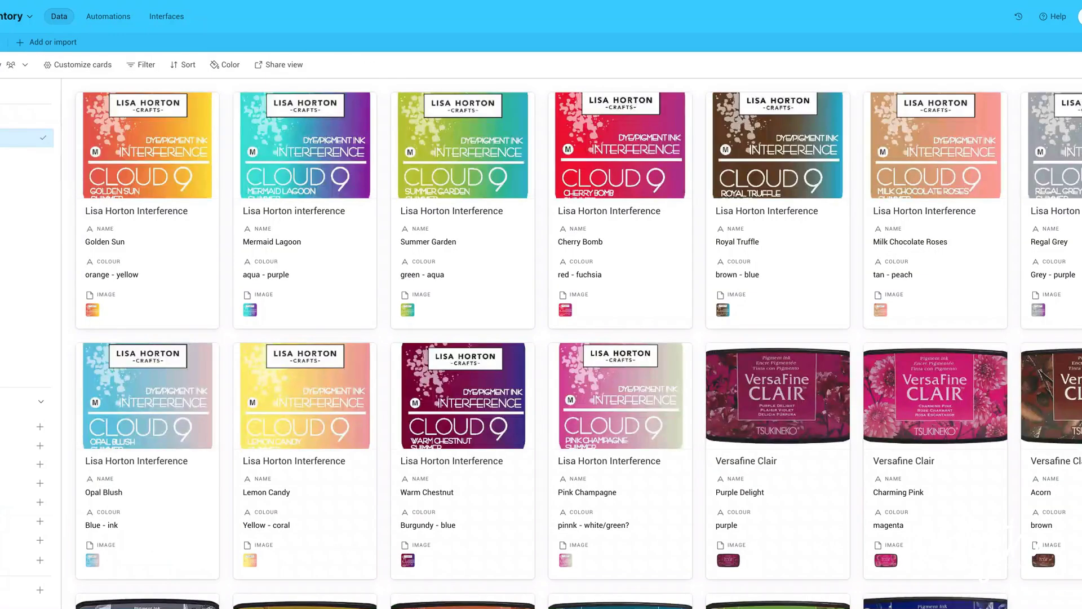